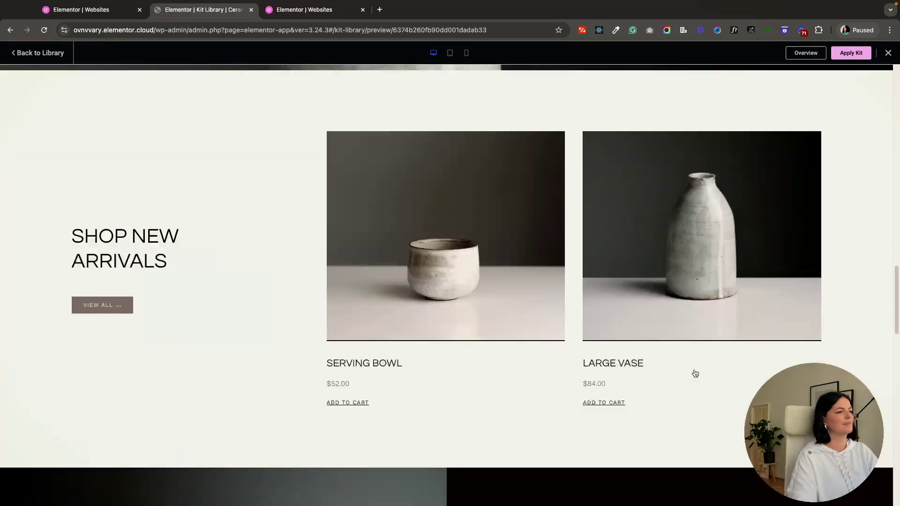
Return from the ceramics preview to the kit library and look through the Wooden Accessories Store kit preview
scroll(693, 371, down, 10)
click(25, 54)
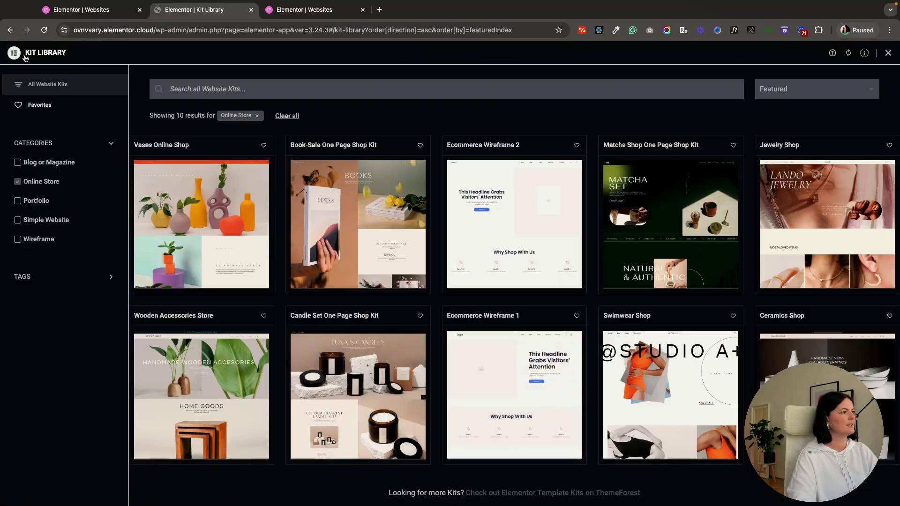
click(201, 396)
scroll(450, 281, down, 15)
scroll(794, 111, up, 20)
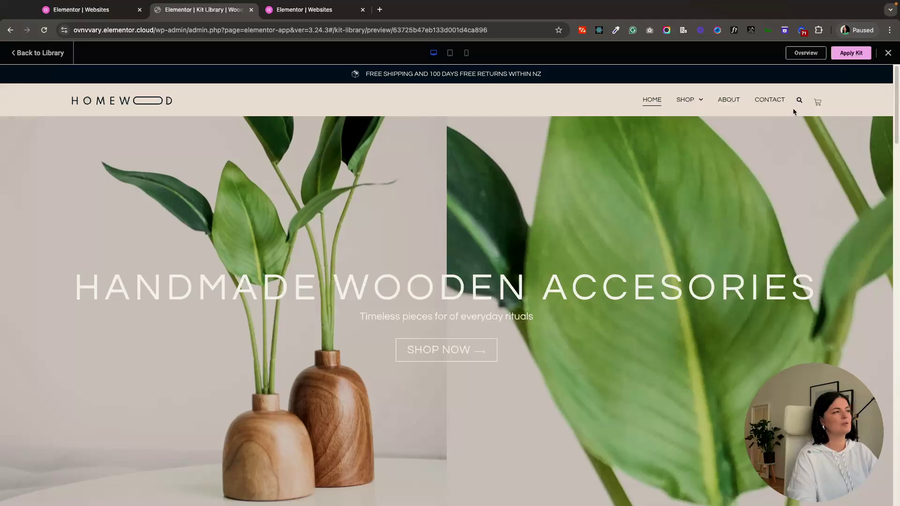
Check the Wooden Accessories Store kit at mobile, tablet and desktop sizes and apply the entire kit
click(466, 53)
scroll(450, 234, down, 5)
click(449, 53)
click(433, 52)
click(851, 52)
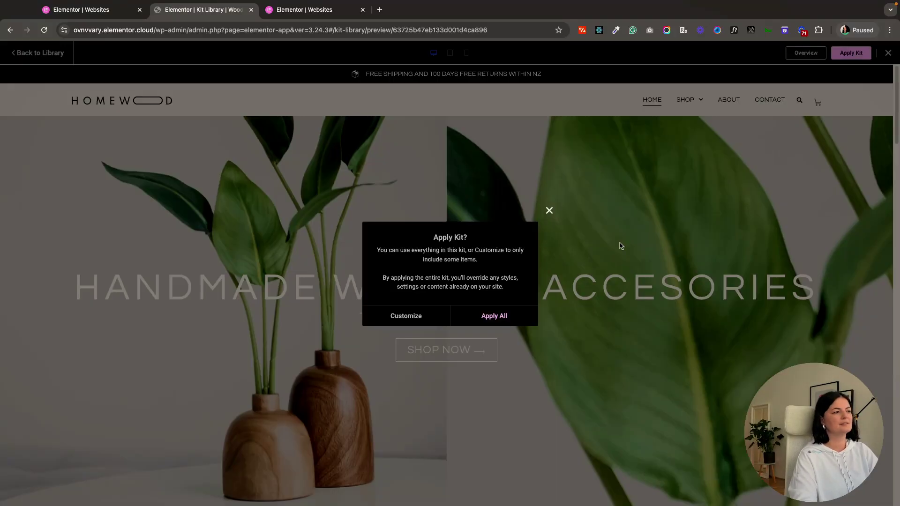
click(495, 315)
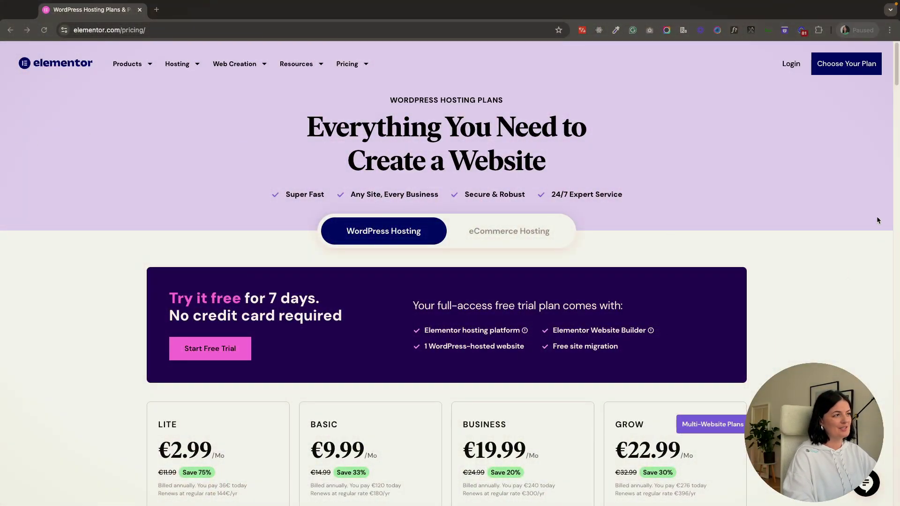
Start the 7-day free trial of WordPress hosting, agreeing to the terms of service and privacy policy
scroll(825, 328, down, 1)
scroll(820, 337, up, 1)
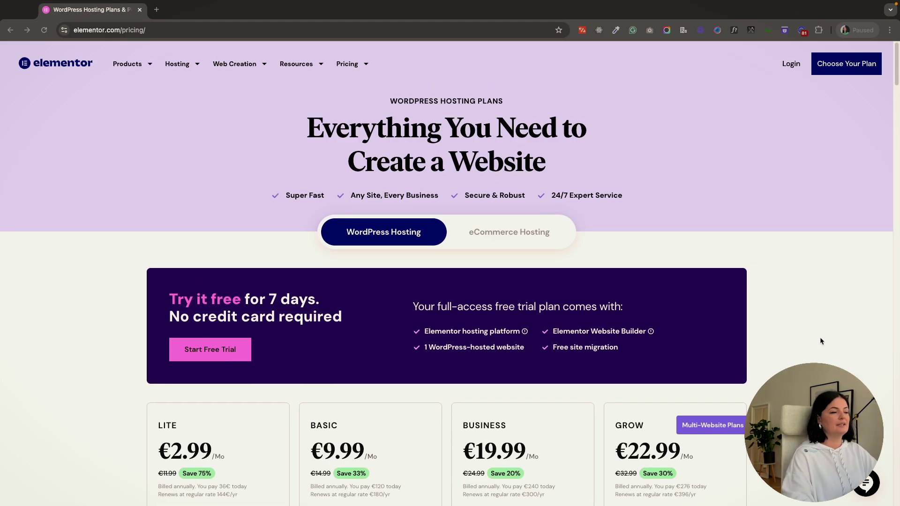
scroll(820, 339, down, 3)
scroll(820, 340, down, 3)
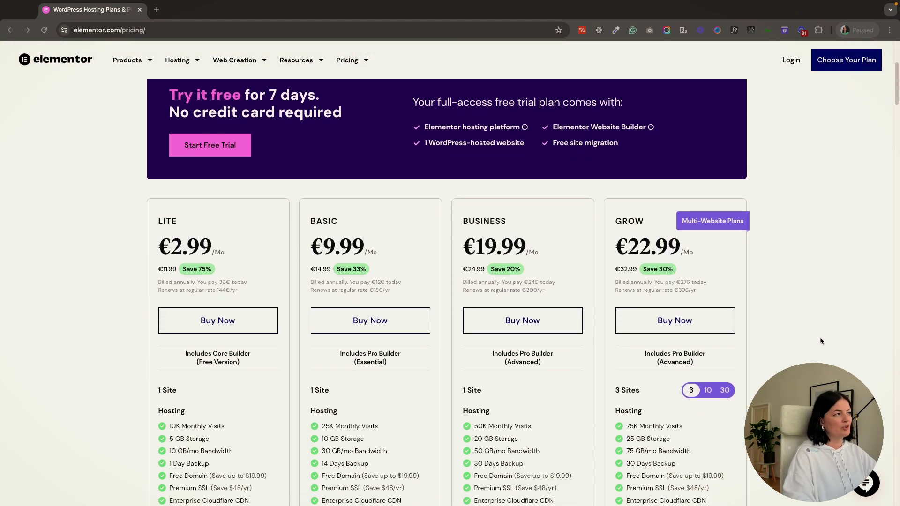
scroll(819, 341, down, 1)
scroll(820, 341, up, 4)
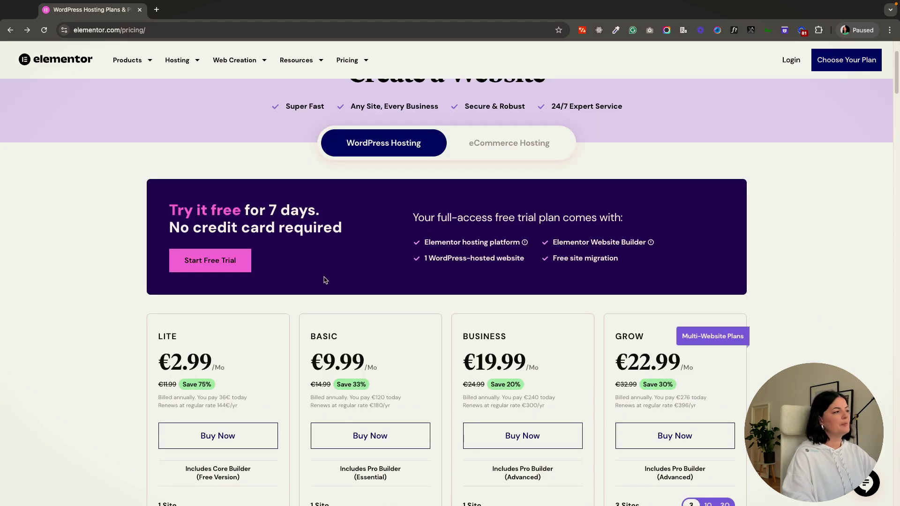
click(229, 268)
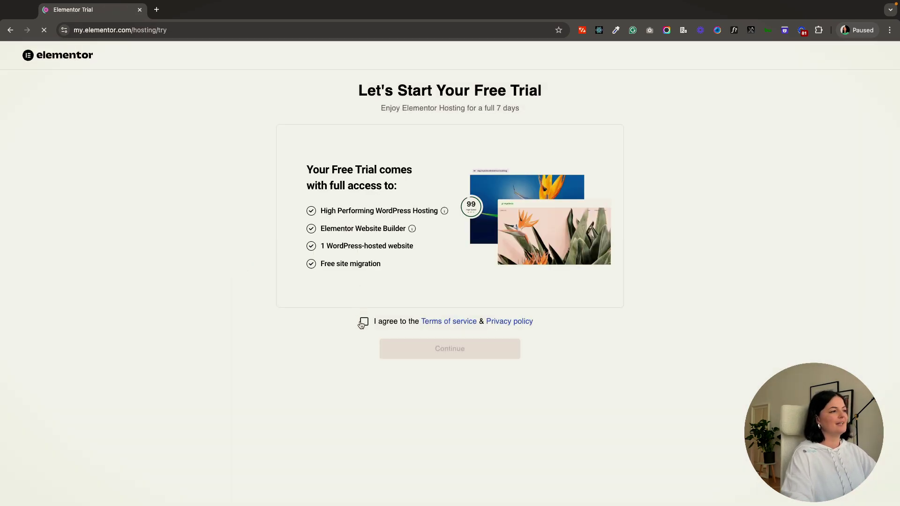
click(364, 322)
click(459, 346)
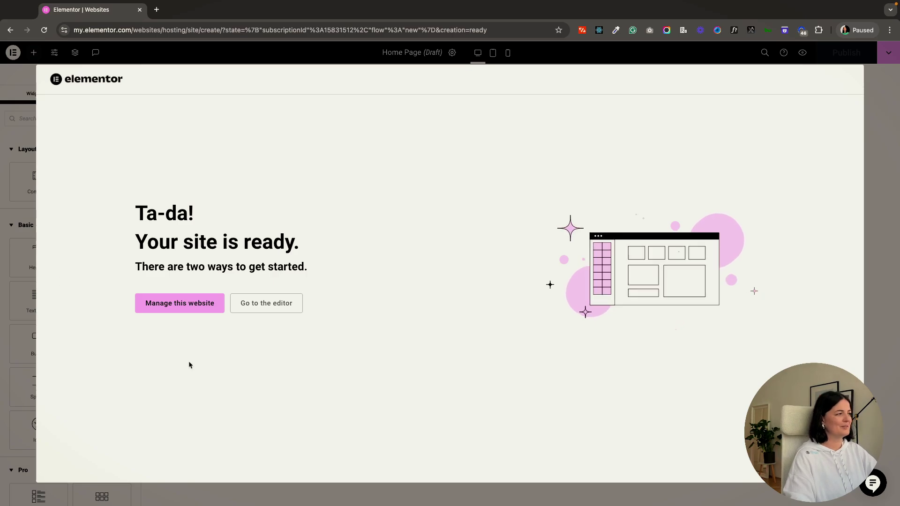
Open the management overview of the new website and look through its sections
click(178, 311)
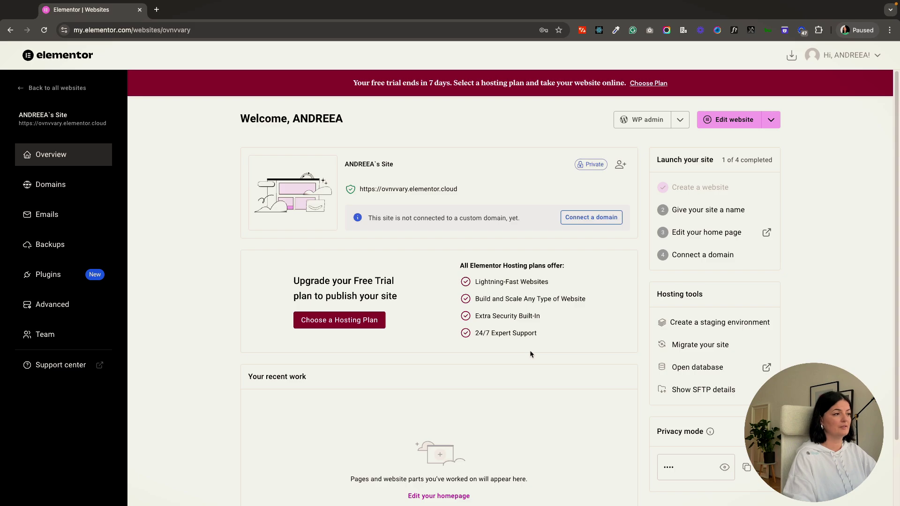
scroll(530, 353, down, 2)
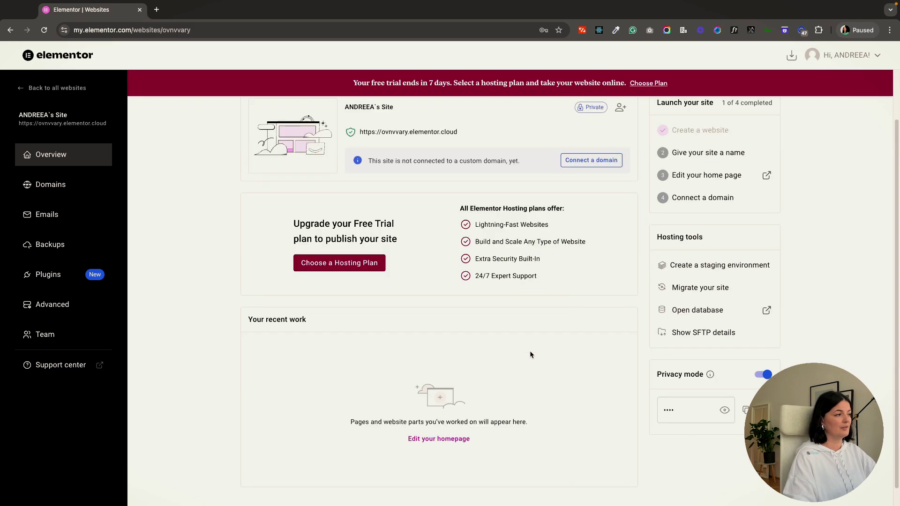
scroll(529, 354, up, 2)
Rename the website to "ecomm website" and save the new name
click(708, 210)
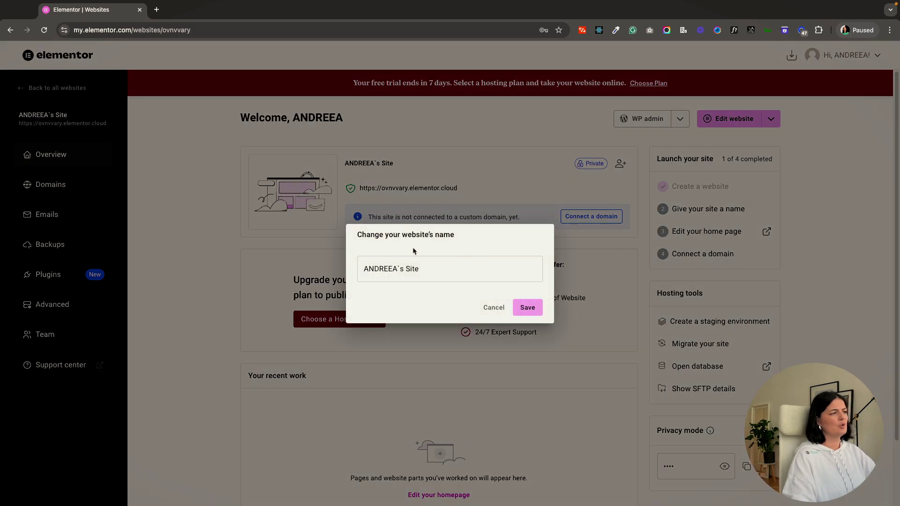
click(434, 273)
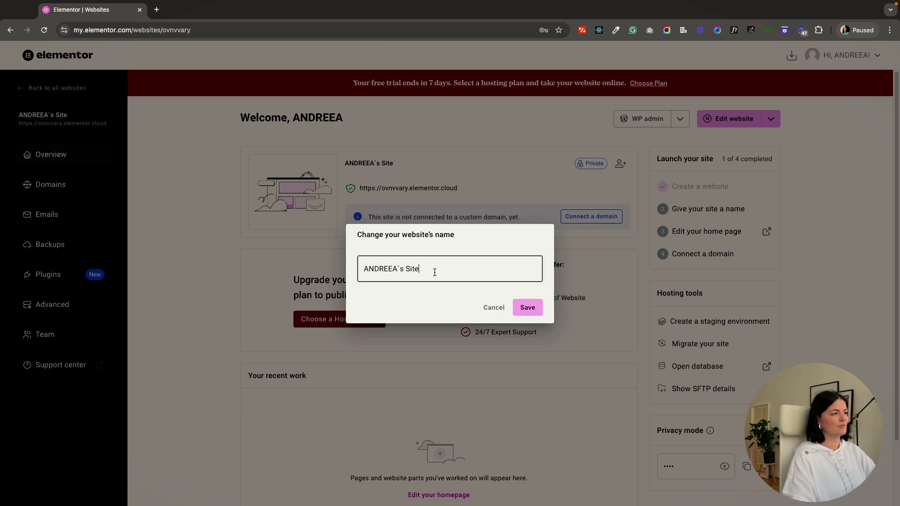
click(527, 308)
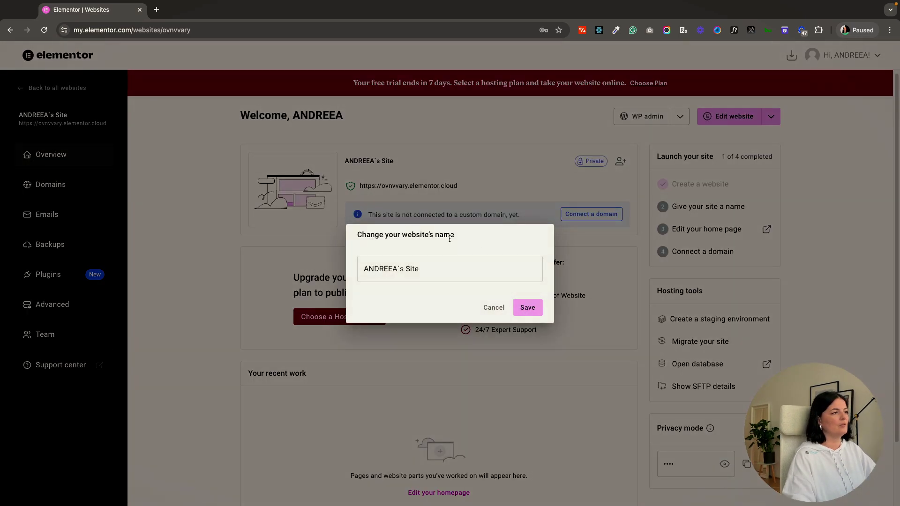
click(432, 271)
triple_click(432, 271)
text(ec)
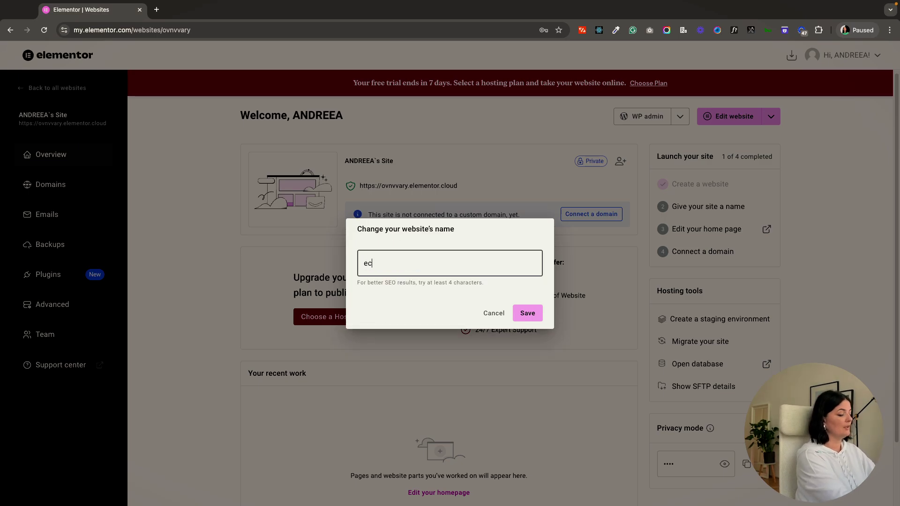
text(omm website)
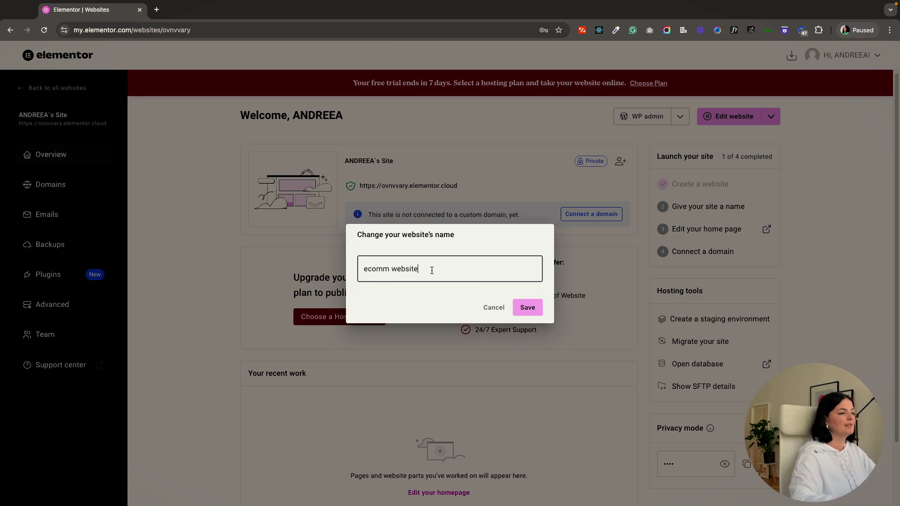
click(527, 308)
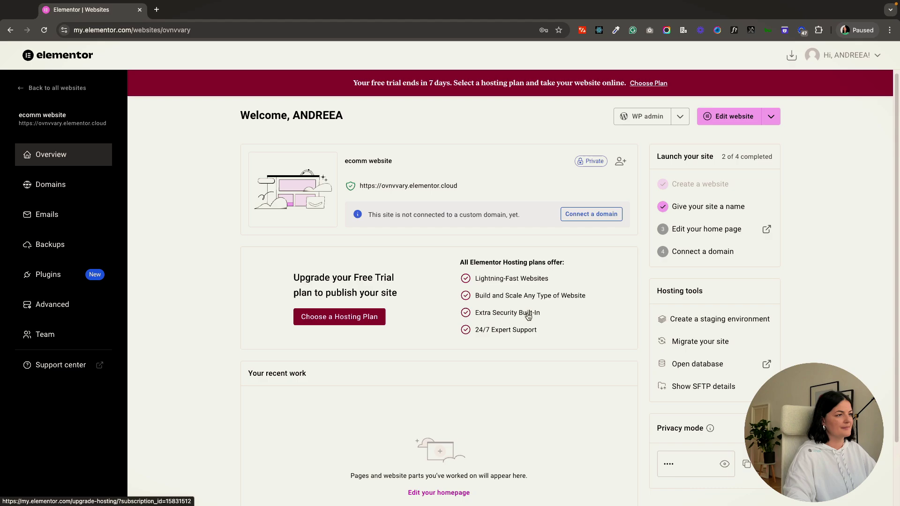
Go through the home page editor to the WordPress dashboard and dismiss the image optimization and licence notices
click(730, 235)
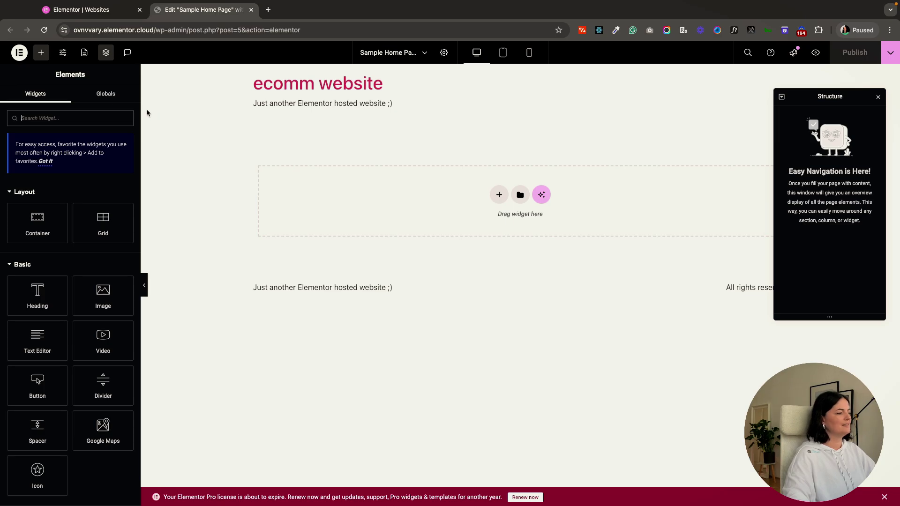
click(20, 52)
click(52, 161)
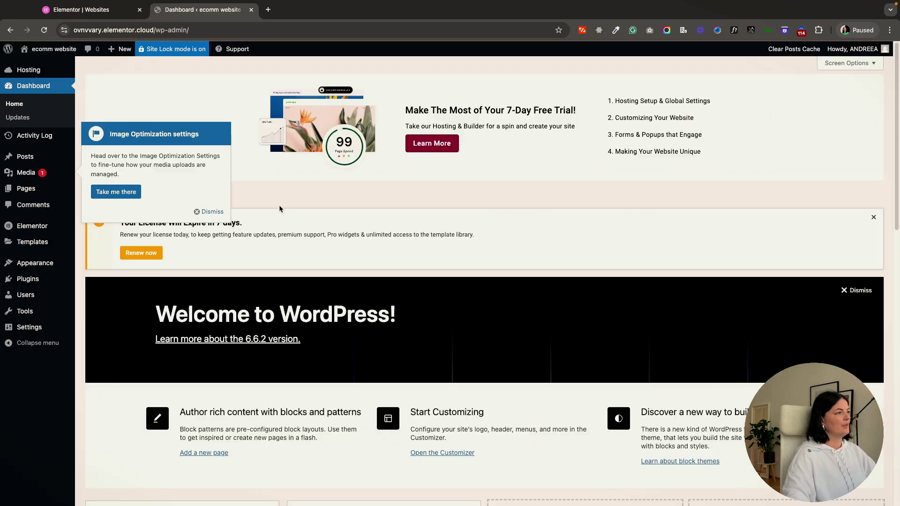
click(207, 211)
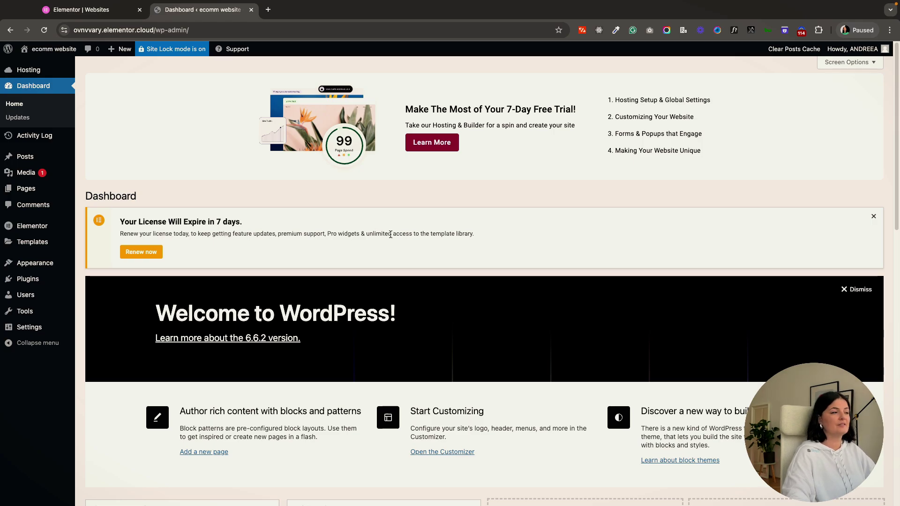
click(874, 217)
Open Sample Home Page in the Elementor editor and view its live preview, closing the preview and the licence notice
scroll(493, 412, down, 5)
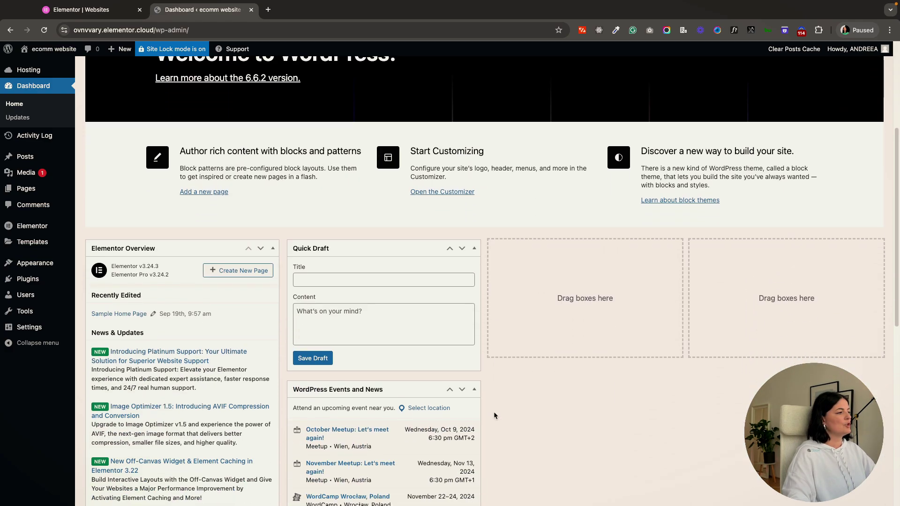
click(141, 318)
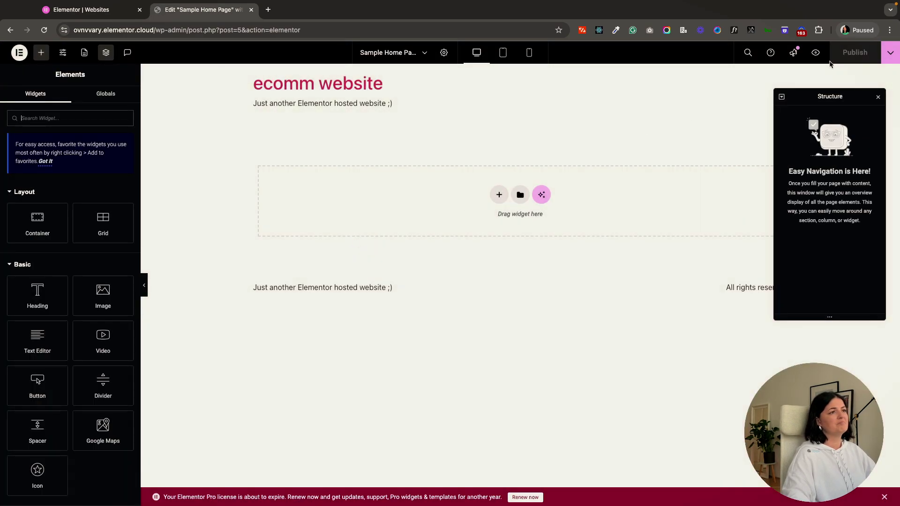
click(816, 54)
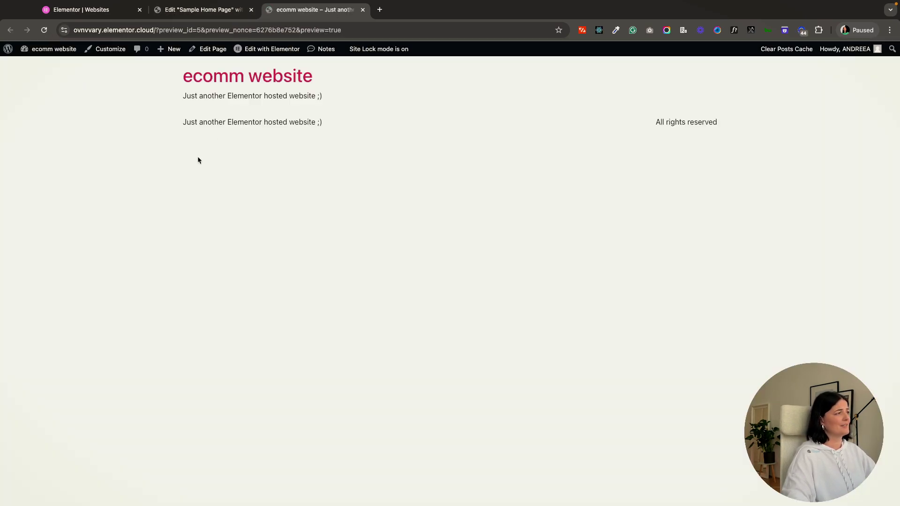
click(363, 9)
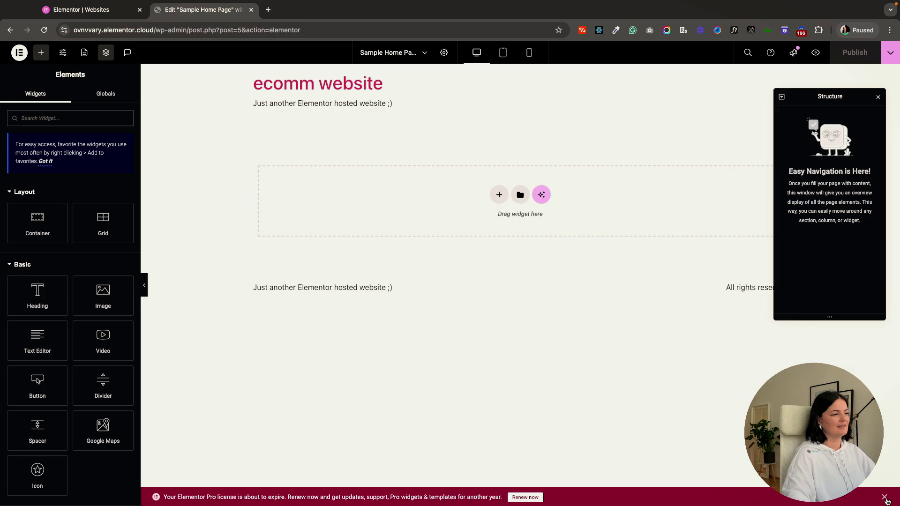
click(885, 498)
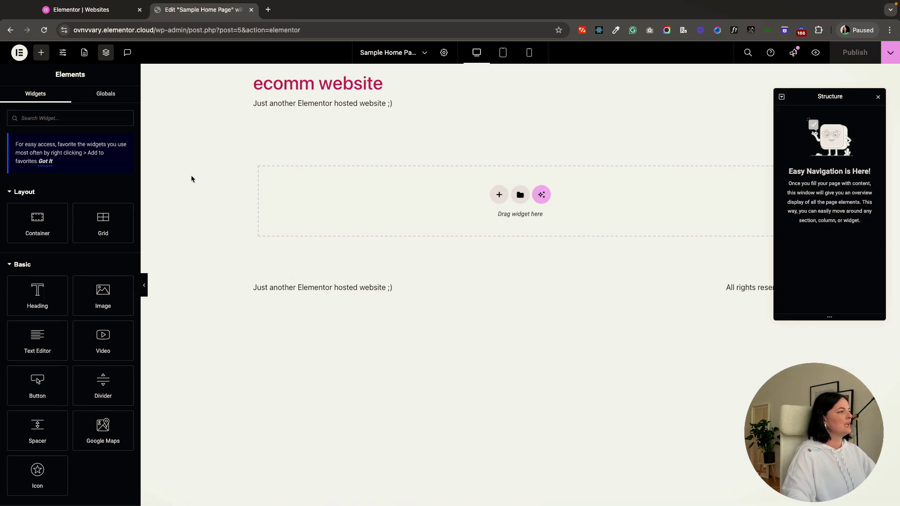
Hide the Hello Theme footer's copyright, menu, tagline and site logo in the site settings and save the changes
click(64, 53)
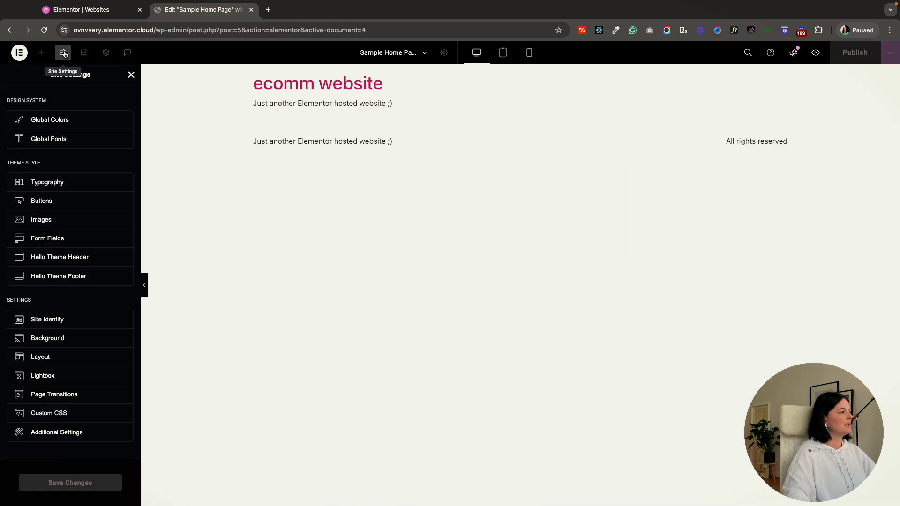
click(71, 277)
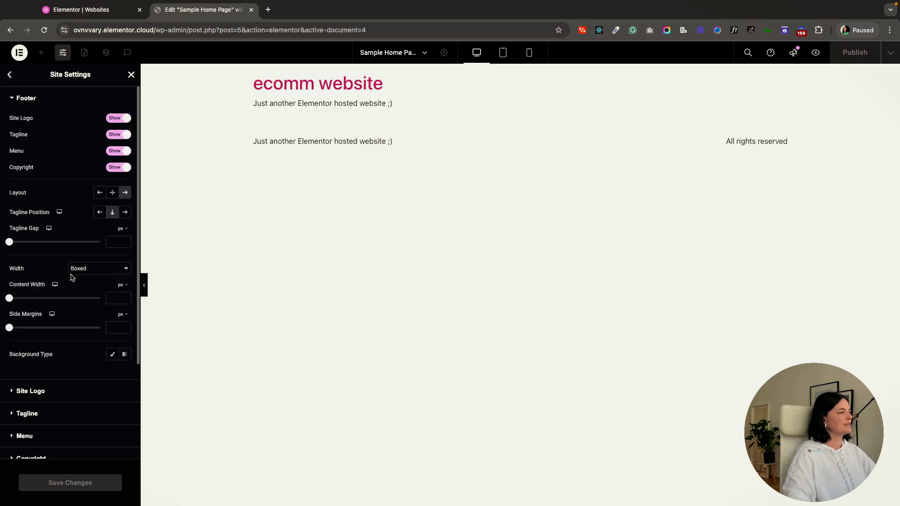
click(118, 167)
click(118, 151)
click(118, 134)
click(118, 118)
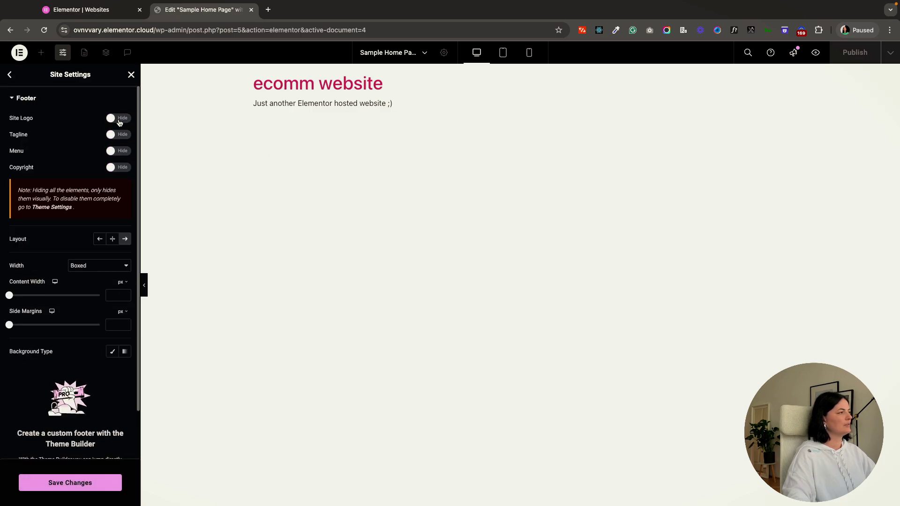
click(132, 75)
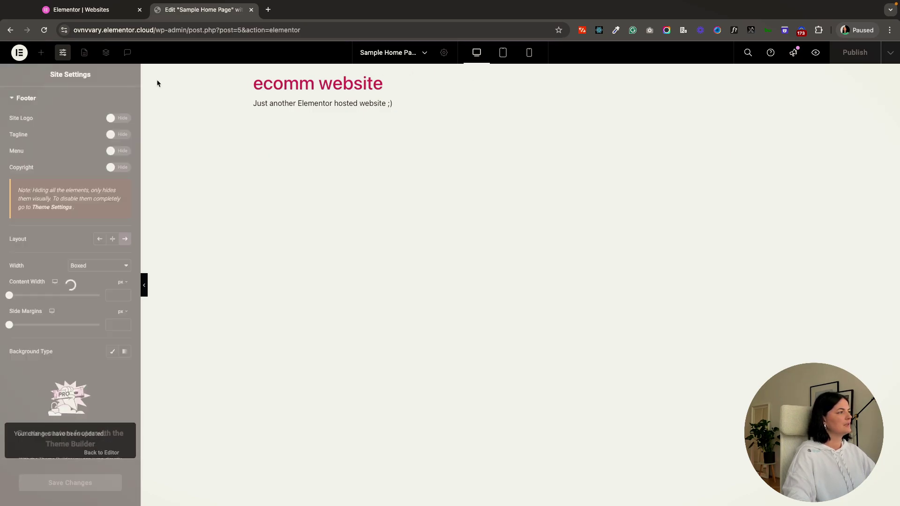
Hide the title of Sample Home Page in its page settings and publish the page
click(444, 52)
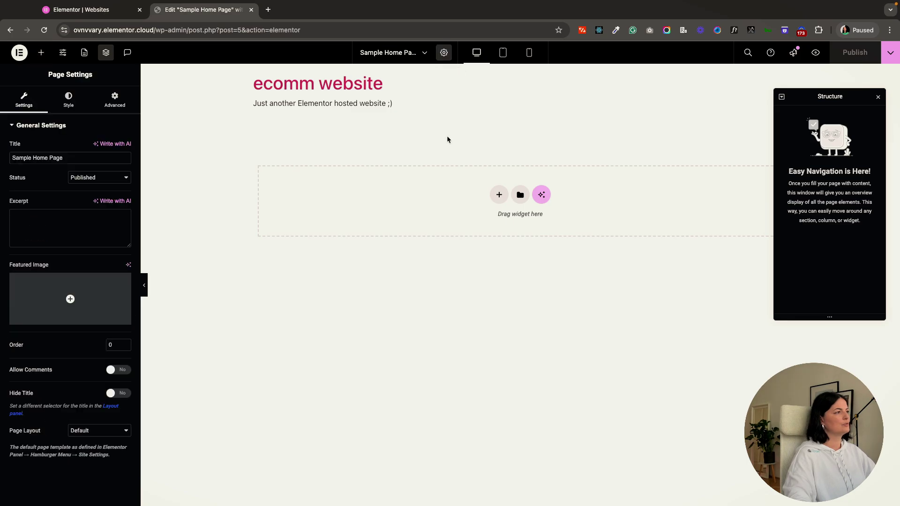
click(130, 394)
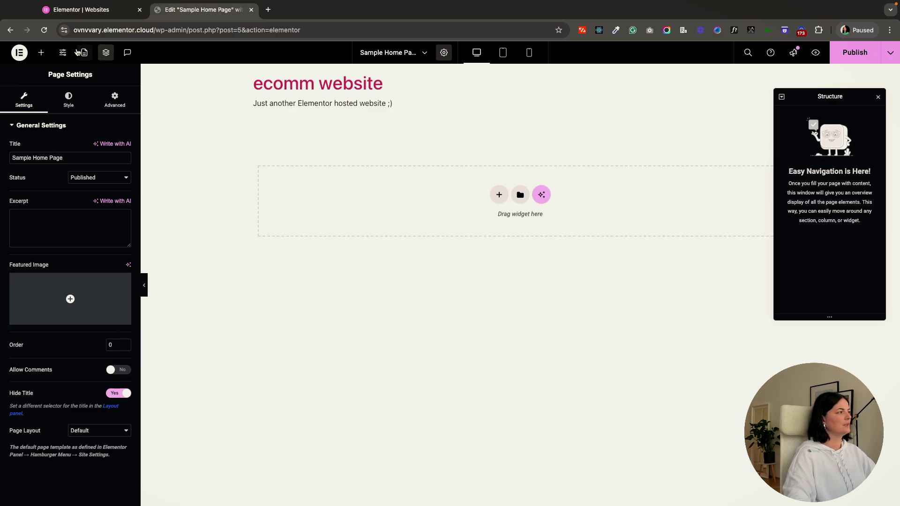
click(855, 52)
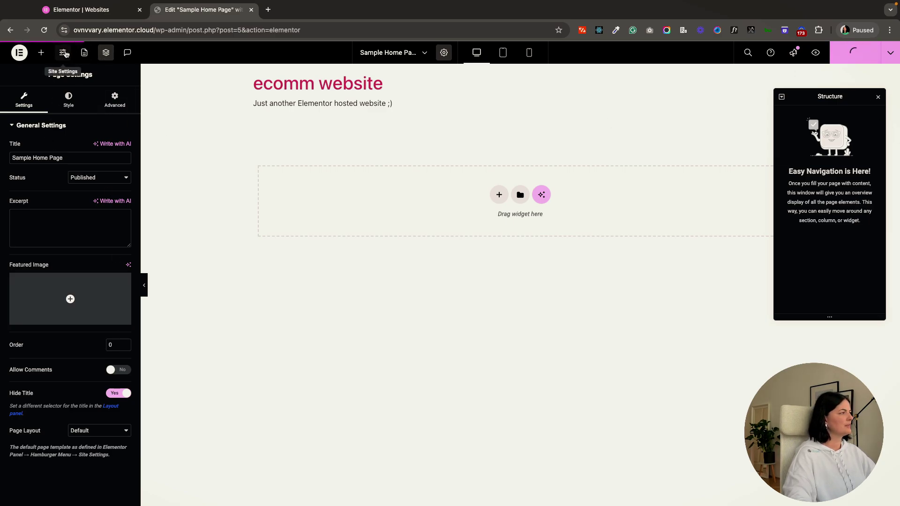
Hide the Hello Theme header's menu, tagline and site logo in the site settings and save the changes
click(63, 52)
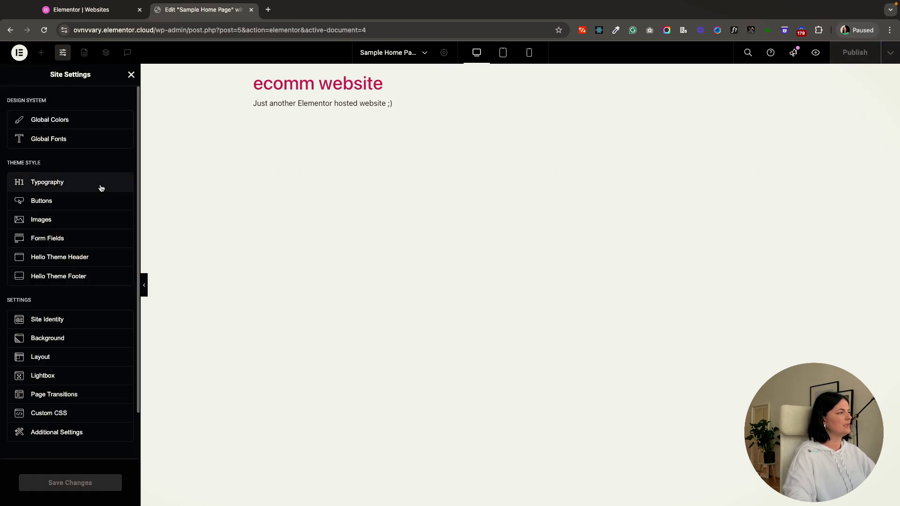
click(58, 256)
click(108, 151)
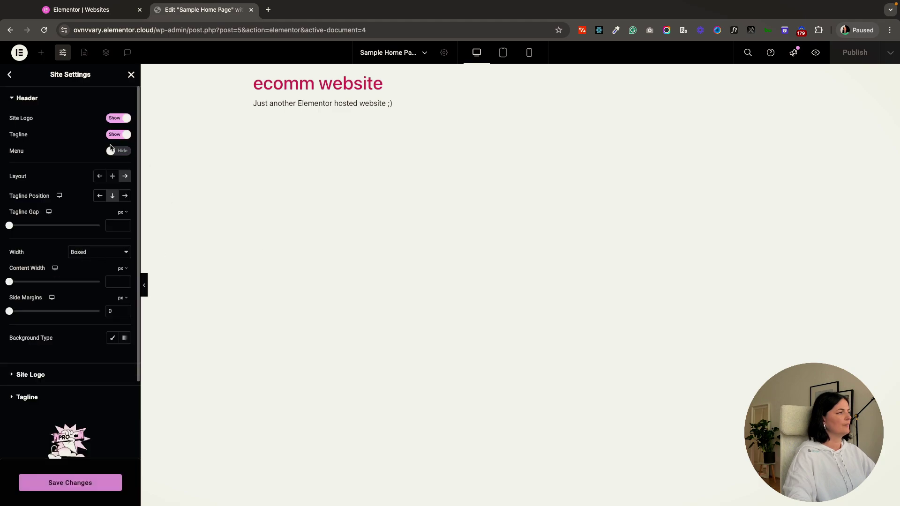
click(113, 134)
click(113, 118)
click(48, 491)
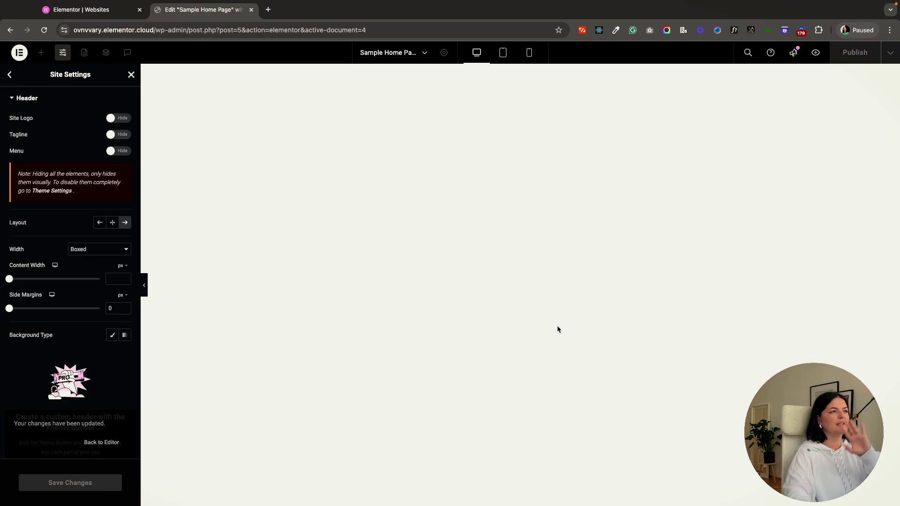
Close the site settings, change the page title from its page settings to Home and publish the page
click(131, 75)
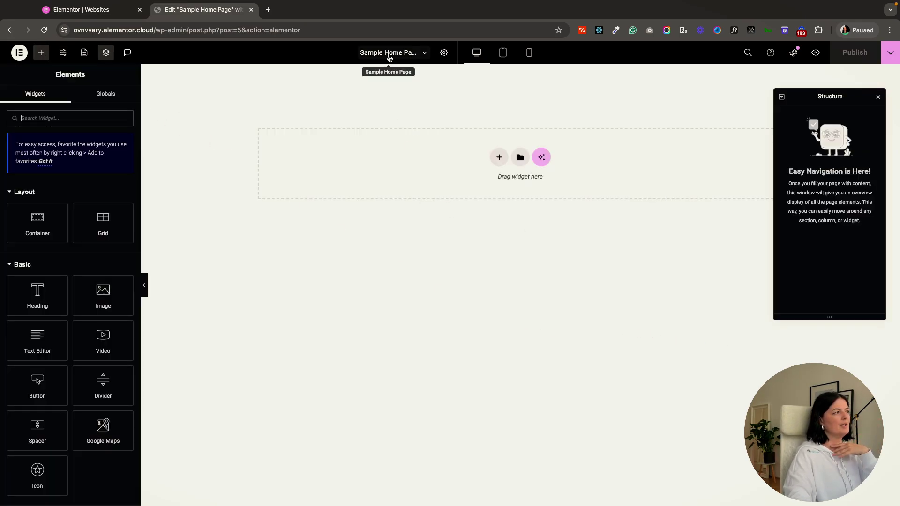
click(445, 52)
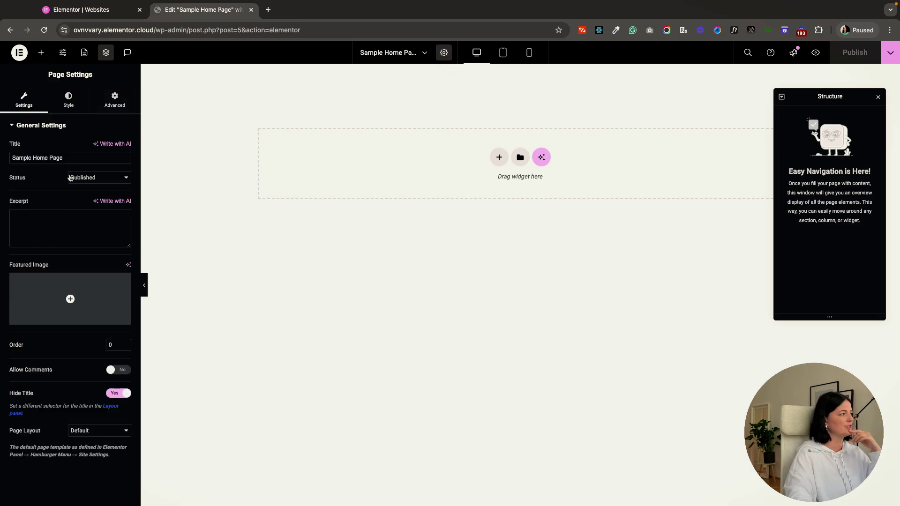
triple_click(72, 158)
text(Home)
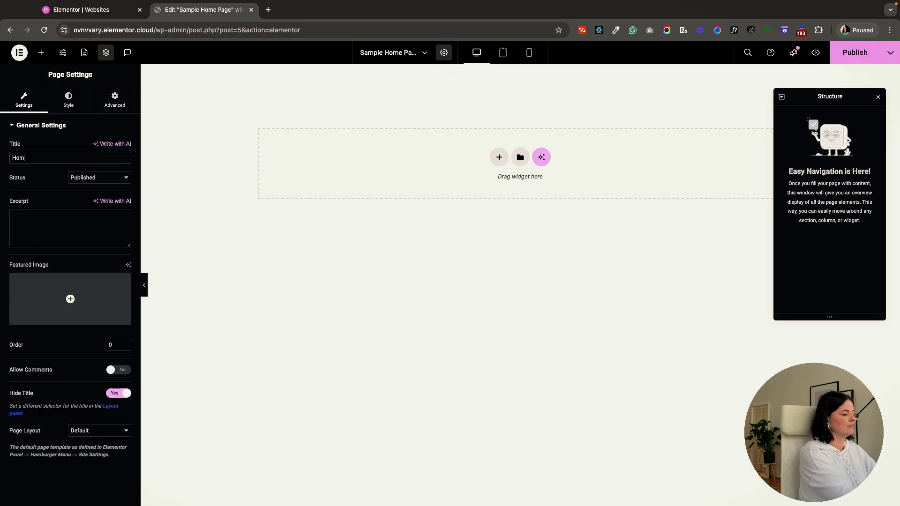
click(848, 54)
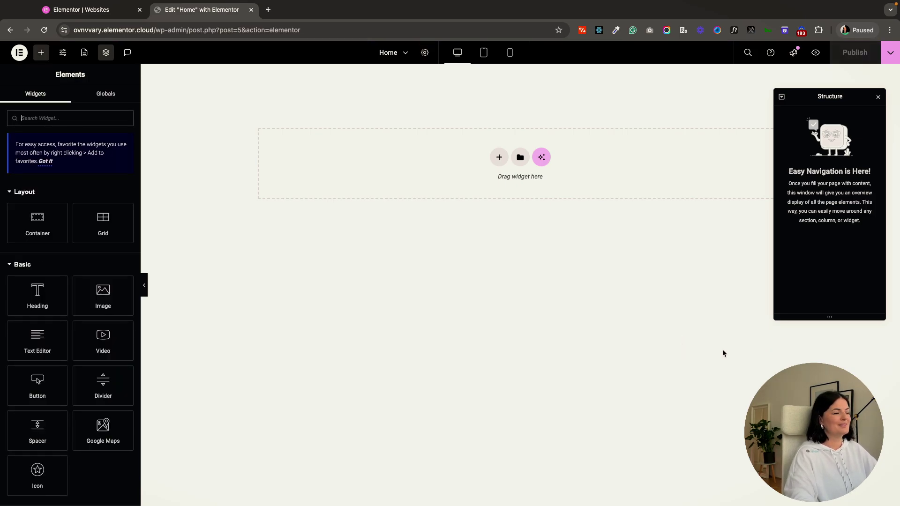
Exit the Elementor editor to WordPress and review the installed plugins
click(20, 52)
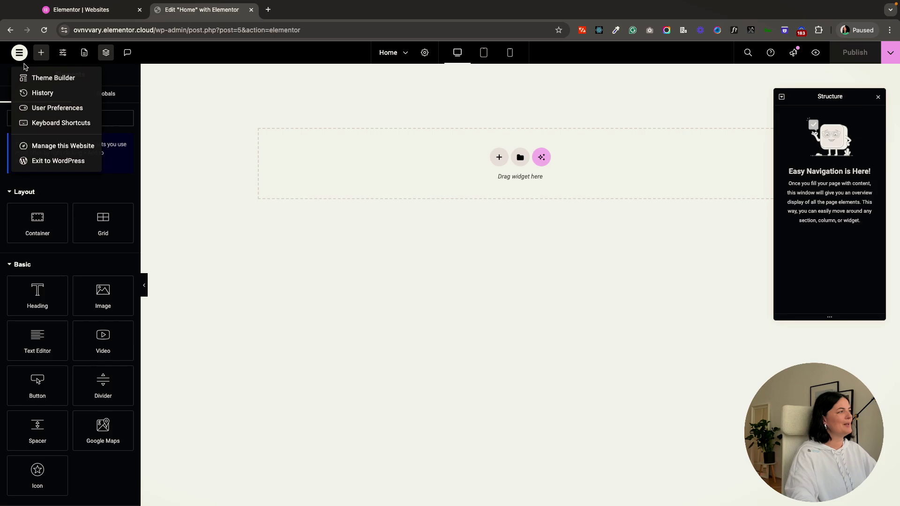
click(43, 163)
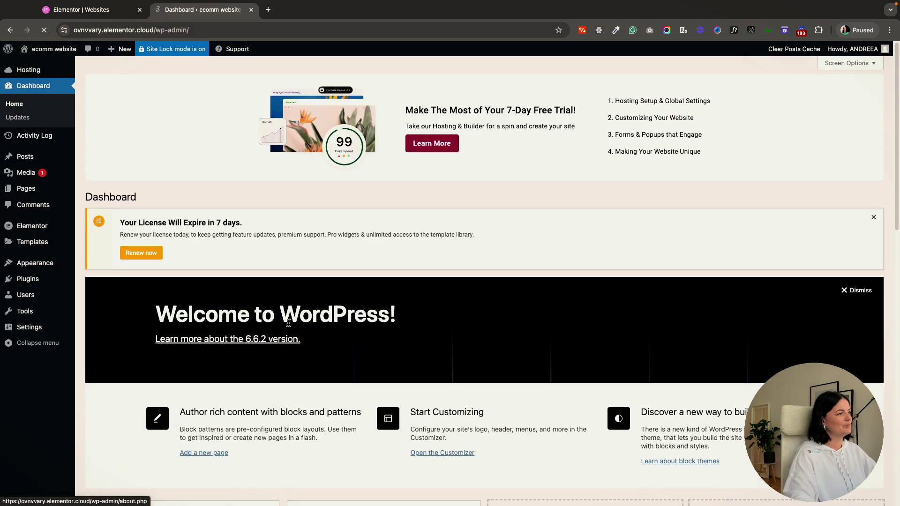
mouse_move(29, 278)
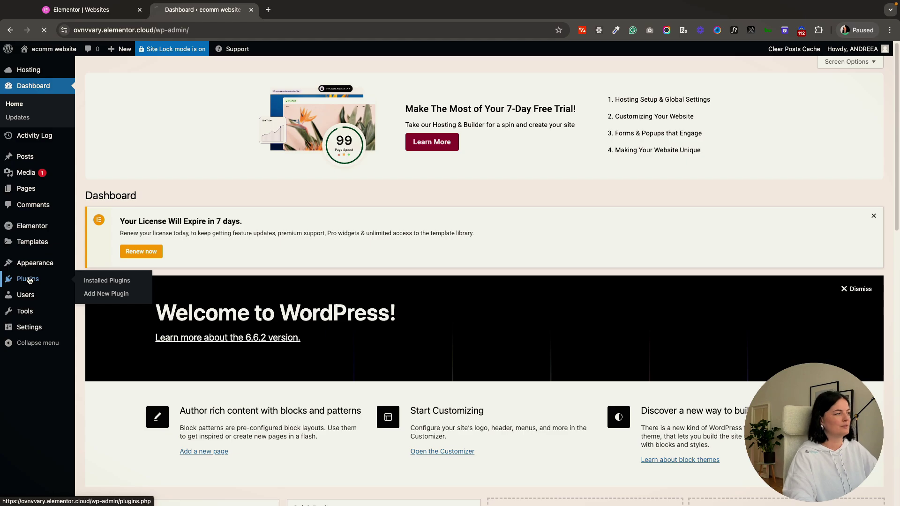
click(29, 280)
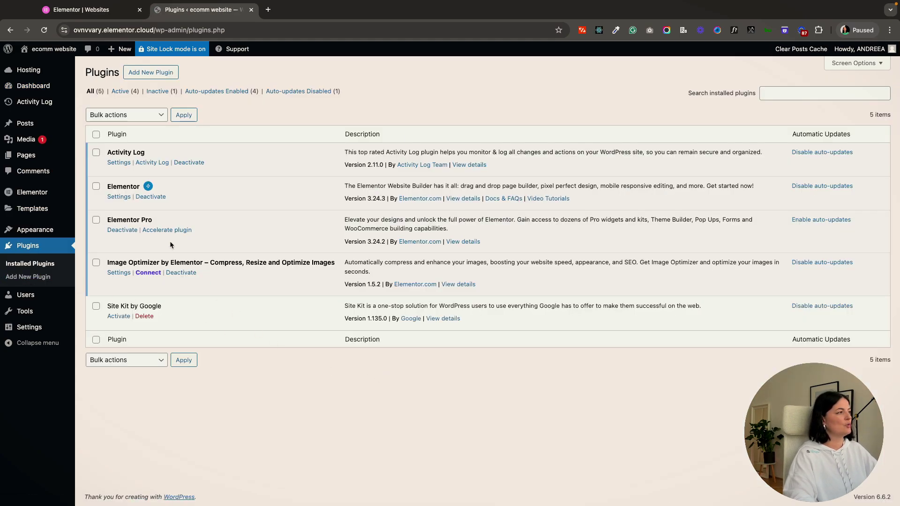
mouse_move(150, 189)
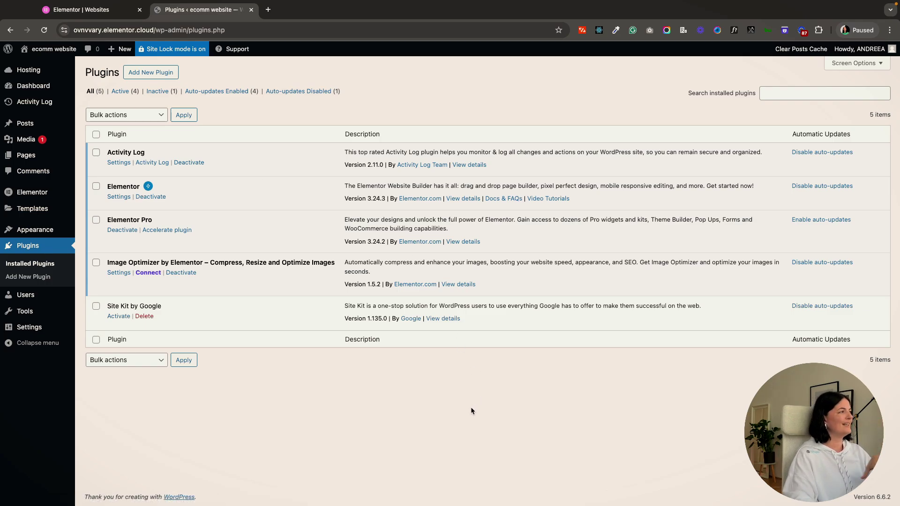
Open the Site Lock setting in the hosting dashboard and try to turn off Privacy mode, dismissing the upgrade notice
click(183, 49)
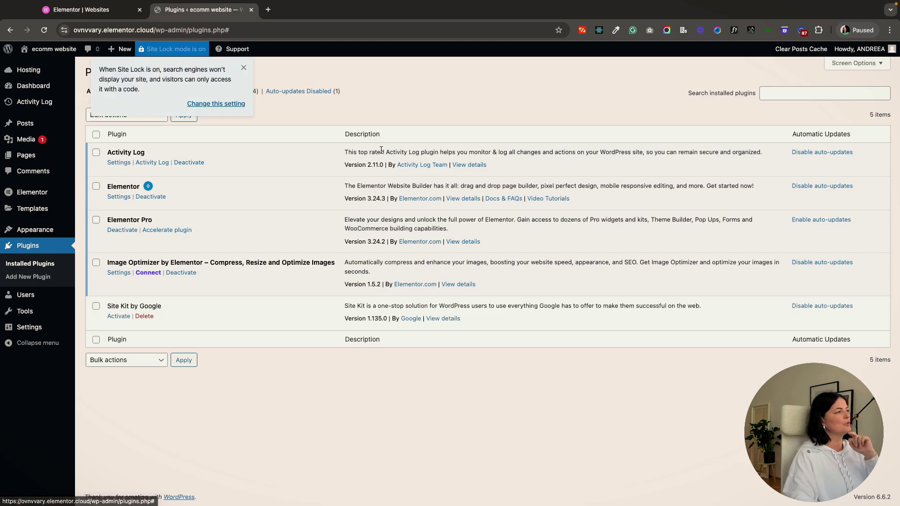
click(207, 104)
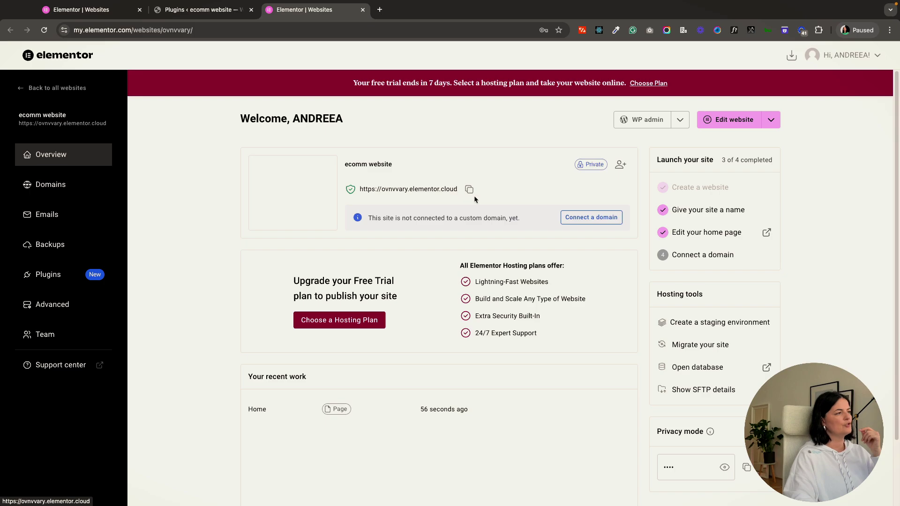
scroll(473, 197, down, 3)
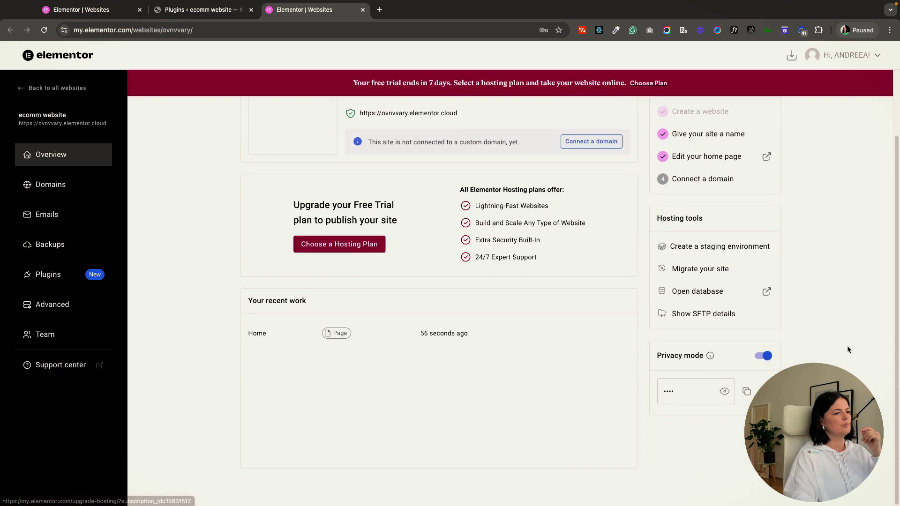
click(763, 356)
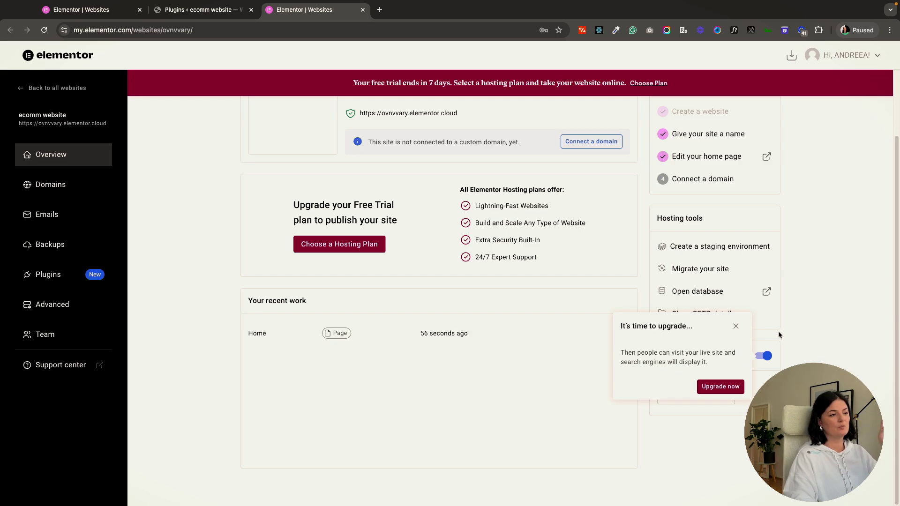
click(736, 326)
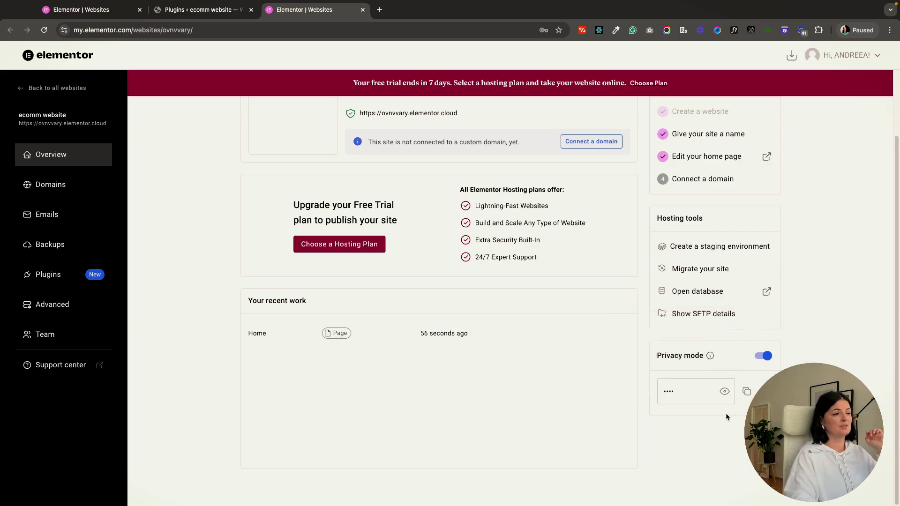
click(725, 393)
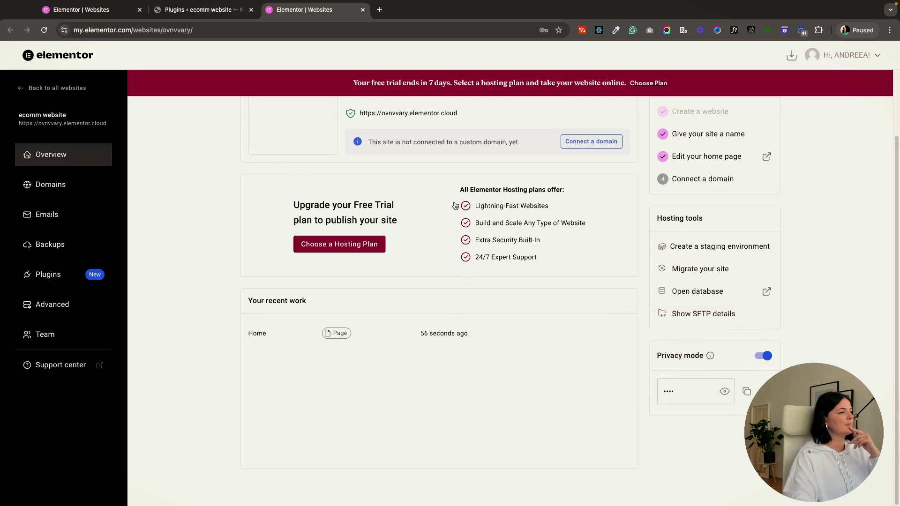
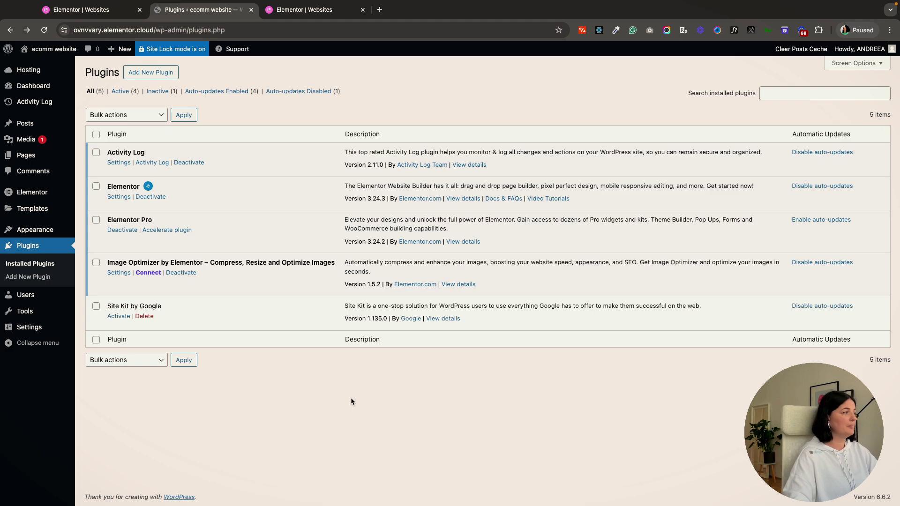
Open Elementor's Kit Library from the WordPress admin and filter the website kits by the Online Store category
mouse_move(46, 208)
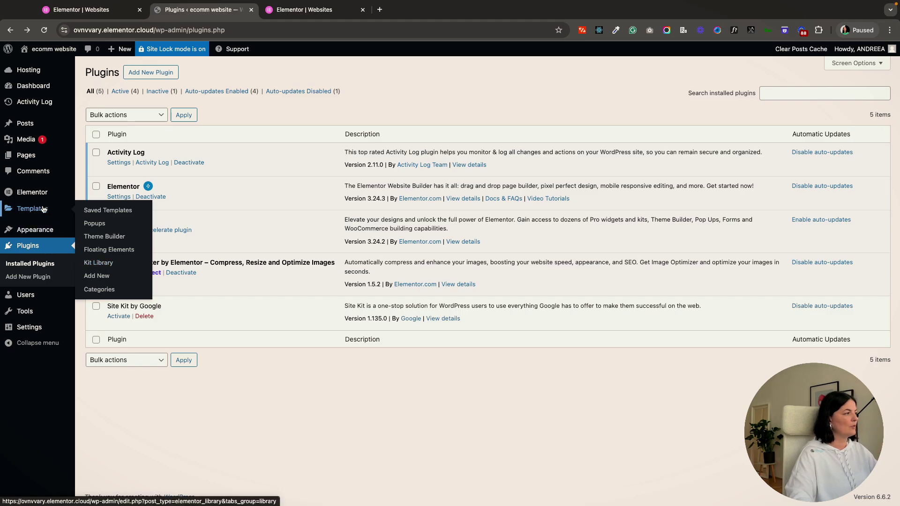
click(100, 263)
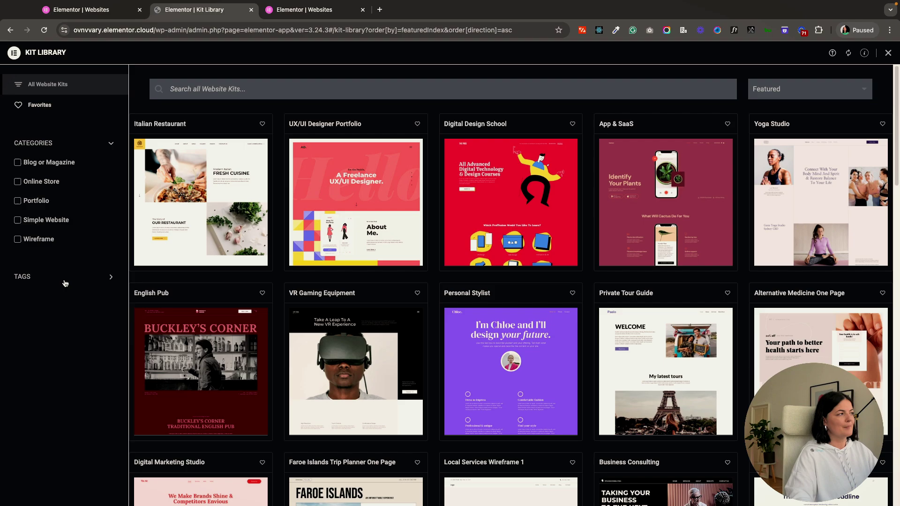
click(18, 182)
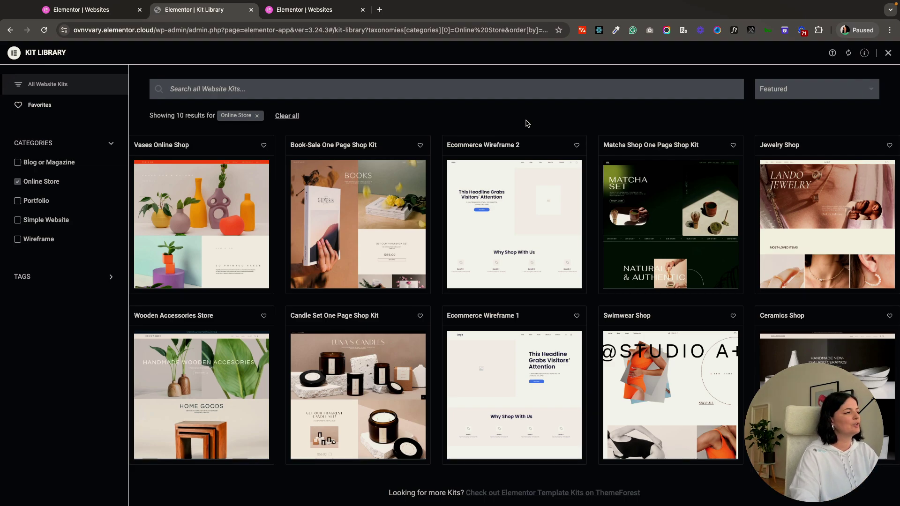
Preview the Ceramics Shop kit's home page down to its footer and return to the library
click(201, 399)
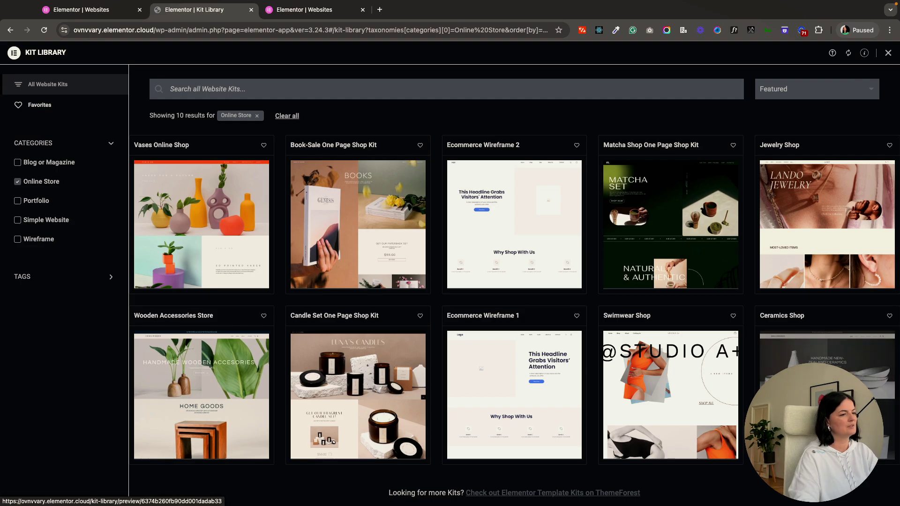
click(824, 398)
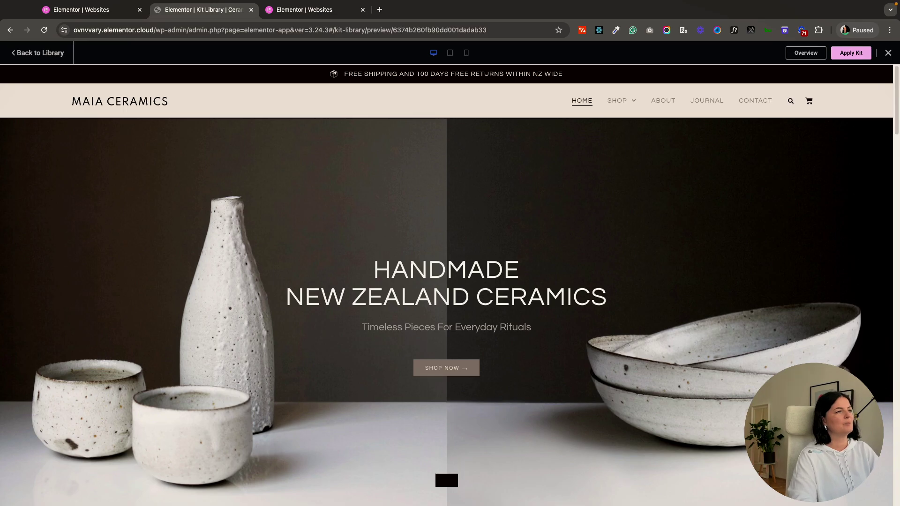
scroll(693, 372, down, 10)
scroll(695, 372, down, 15)
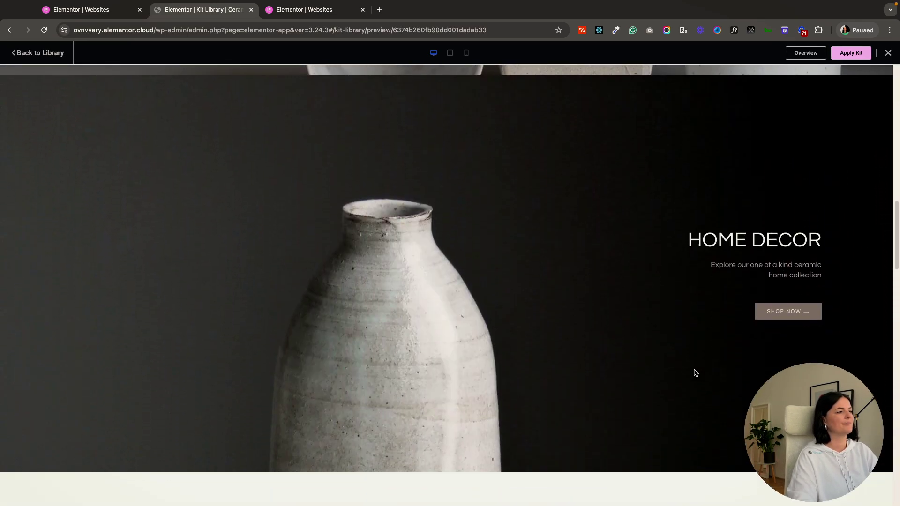
scroll(695, 373, down, 6)
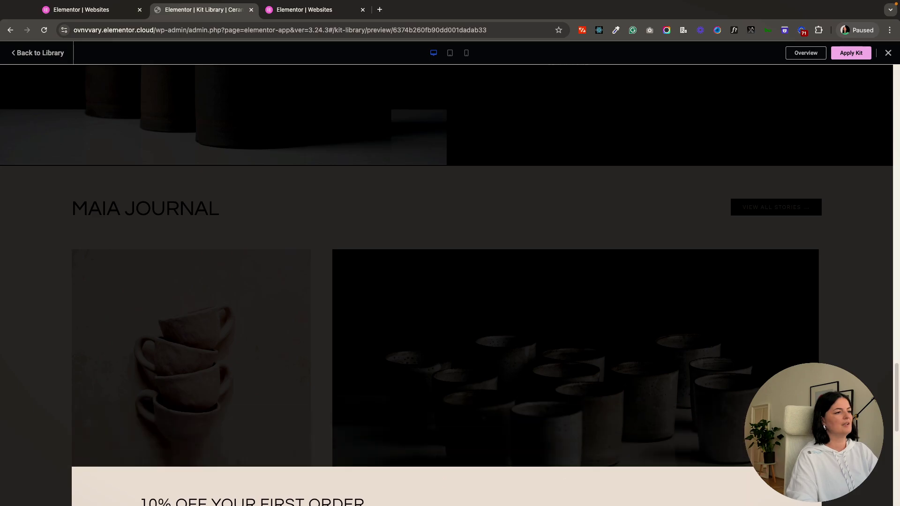
scroll(695, 373, down, 9)
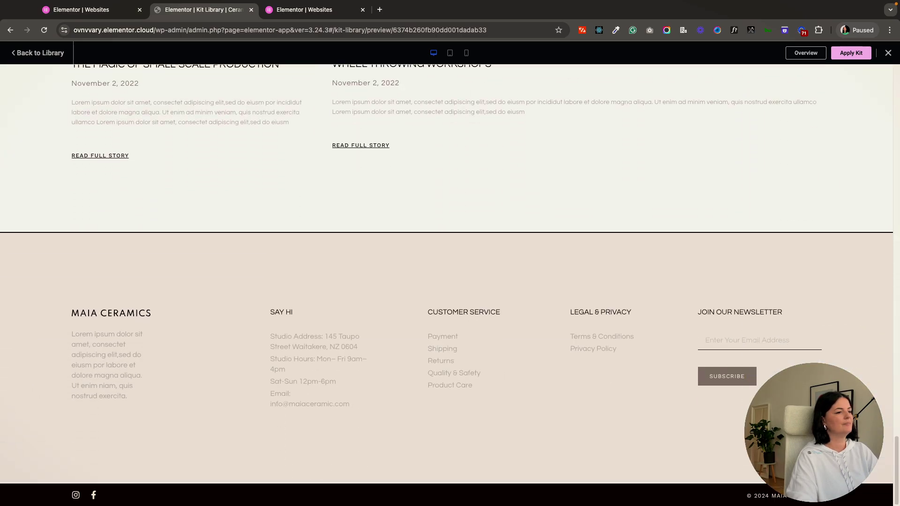
scroll(375, 175, up, 20)
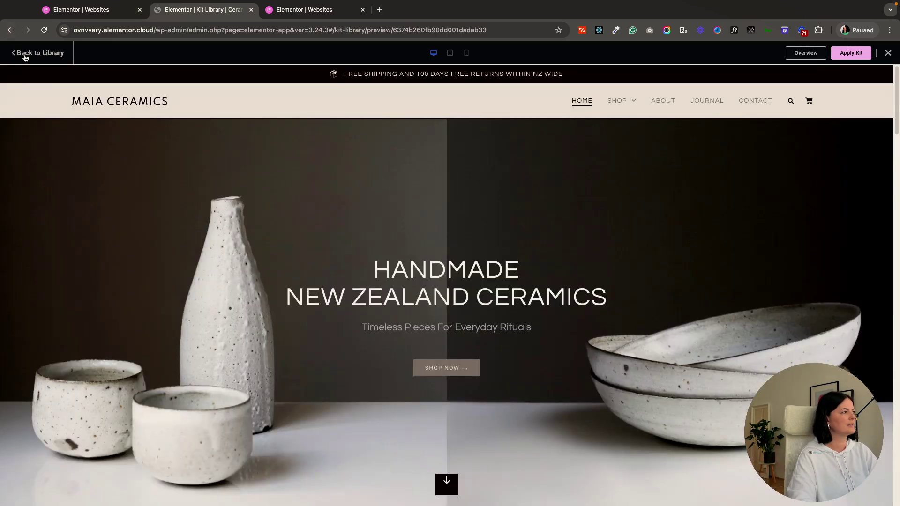
click(25, 55)
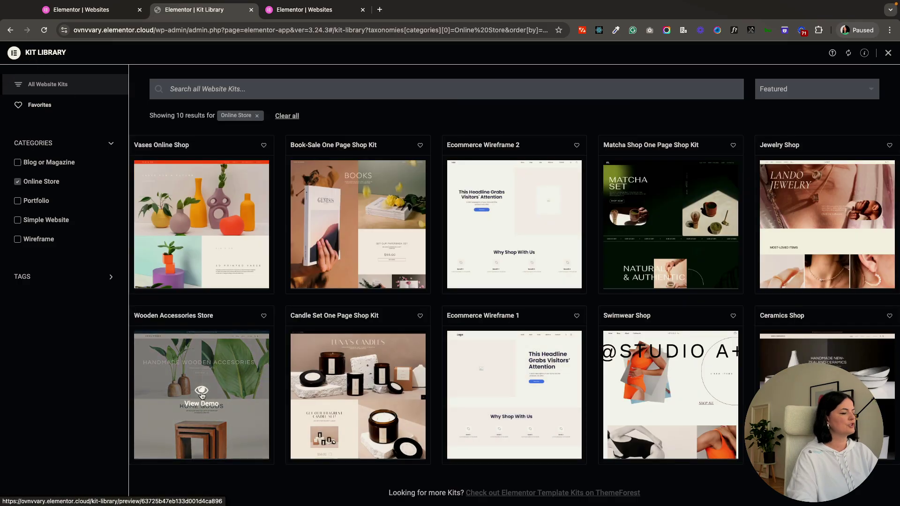
Preview the Wooden Accessories Store kit's home page in desktop and mobile views, closing the first-order discount popup
click(202, 396)
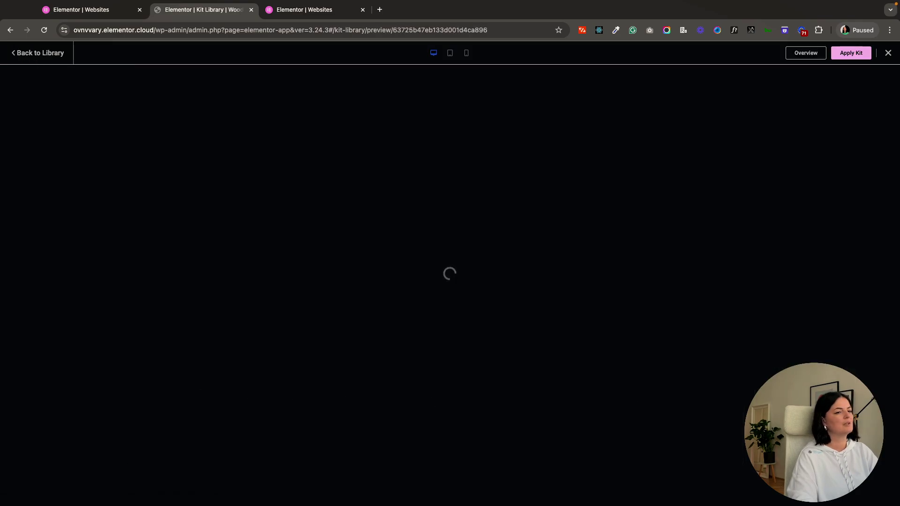
scroll(446, 285, down, 6)
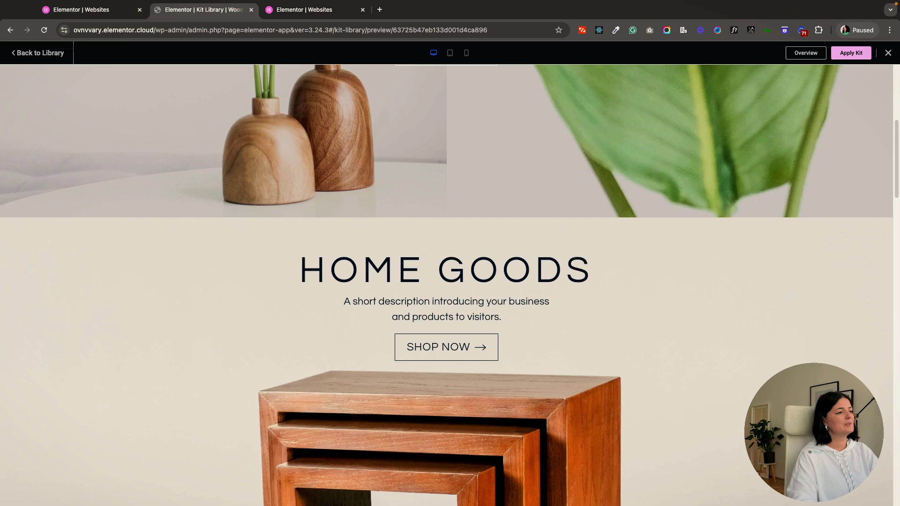
scroll(446, 285, down, 15)
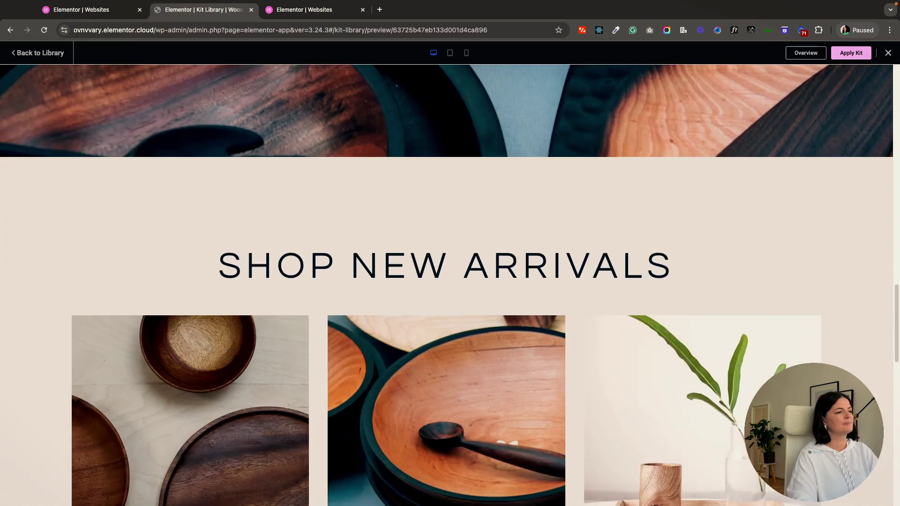
scroll(446, 285, down, 15)
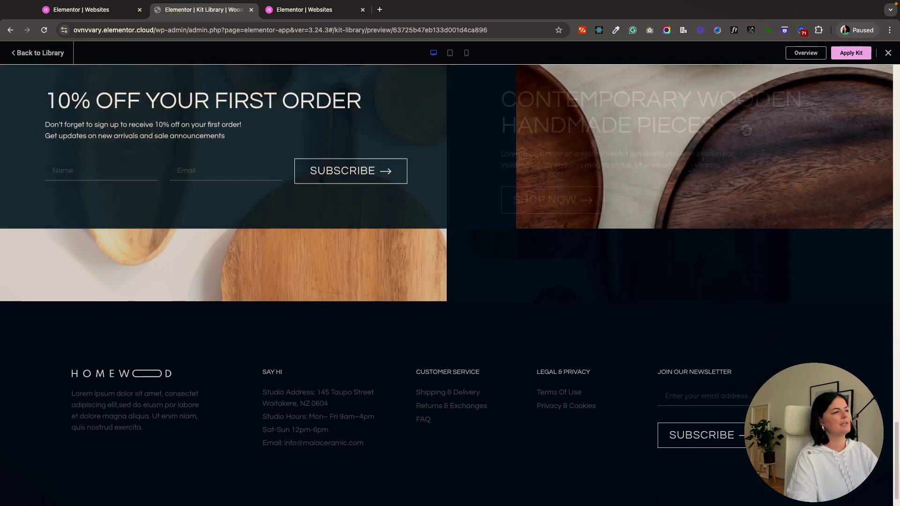
scroll(446, 305, up, 3)
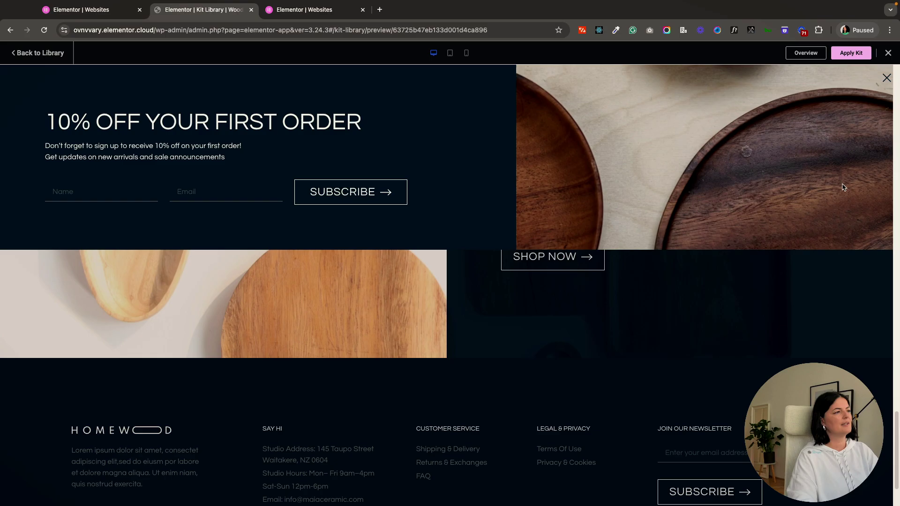
click(886, 78)
scroll(796, 306, up, 10)
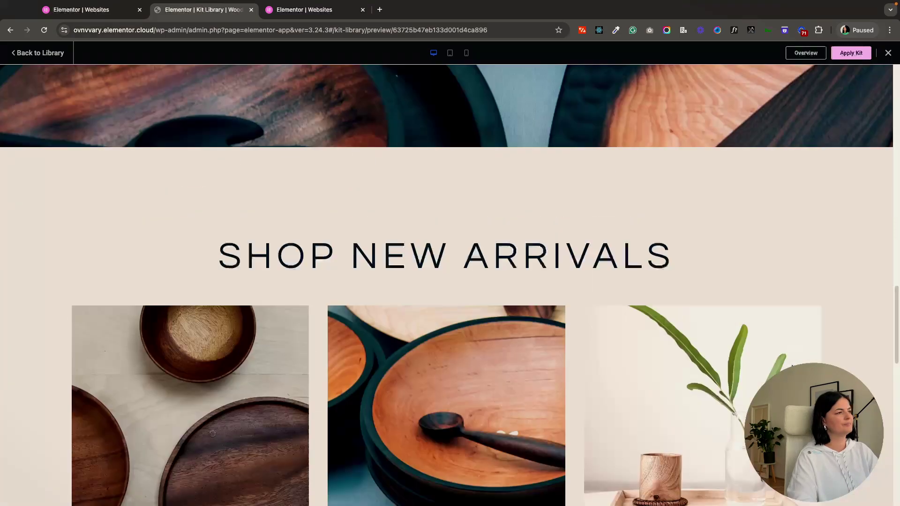
scroll(792, 366, up, 10)
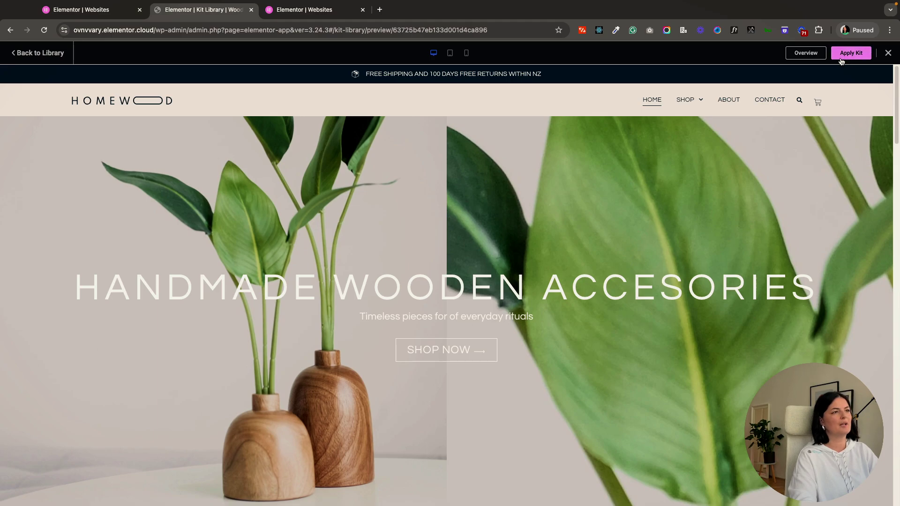
click(465, 54)
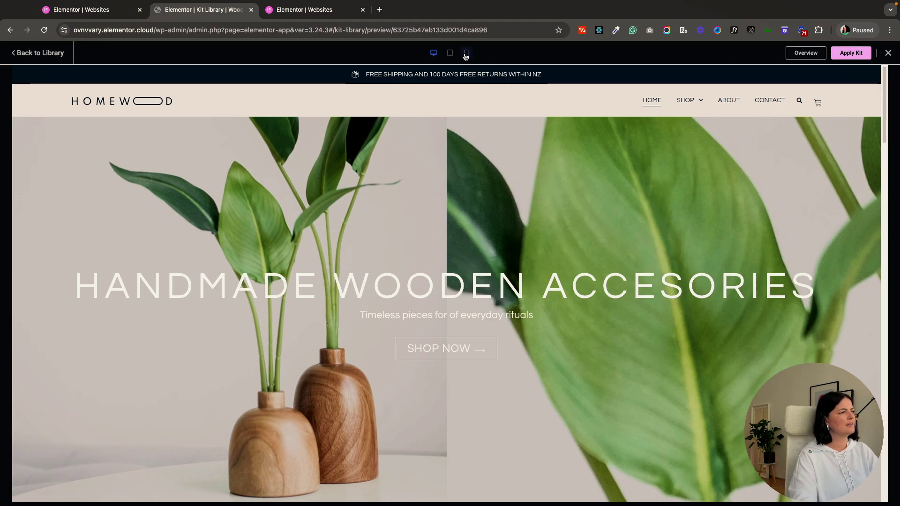
scroll(470, 296, down, 10)
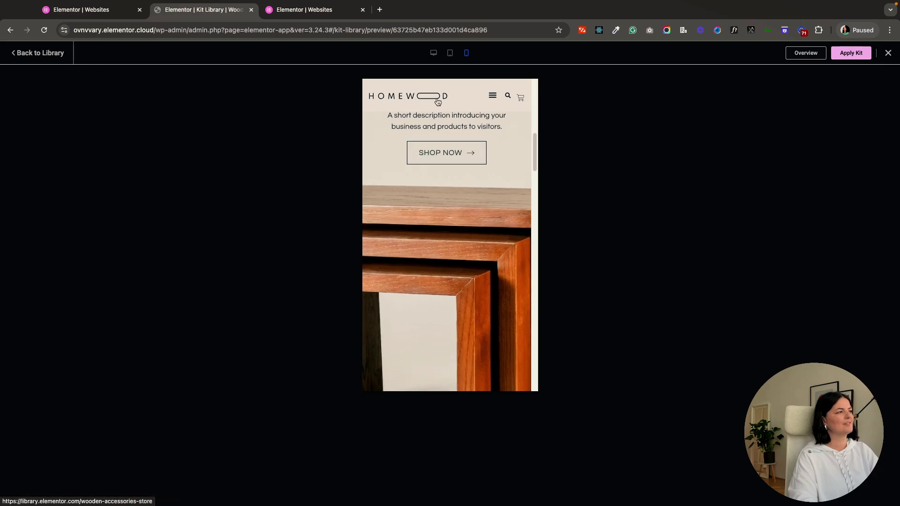
Examine the Wooden Accessories Store kit's home page in the mobile preview down to the new arrivals section
scroll(483, 284, down, 2)
scroll(483, 285, down, 15)
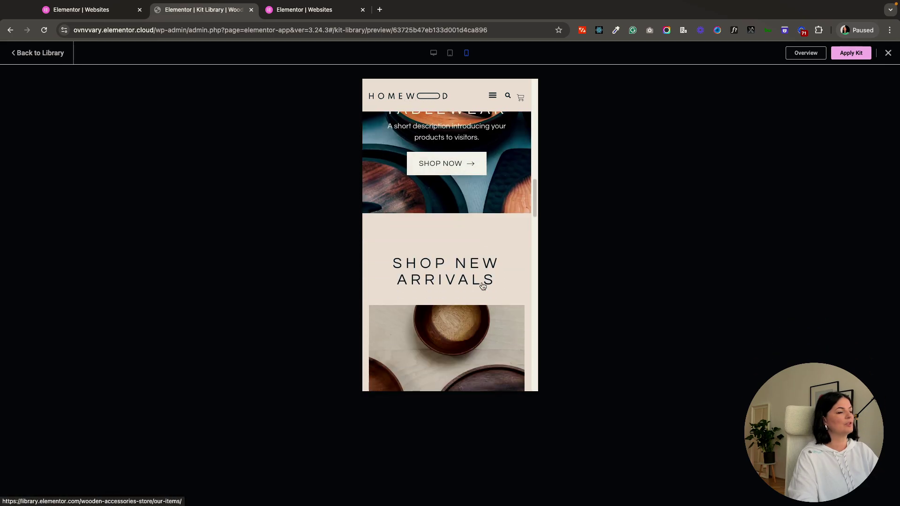
scroll(482, 287, up, 17)
Return the kit preview to desktop view and apply the entire Wooden Accessories Store kit to the site
click(450, 53)
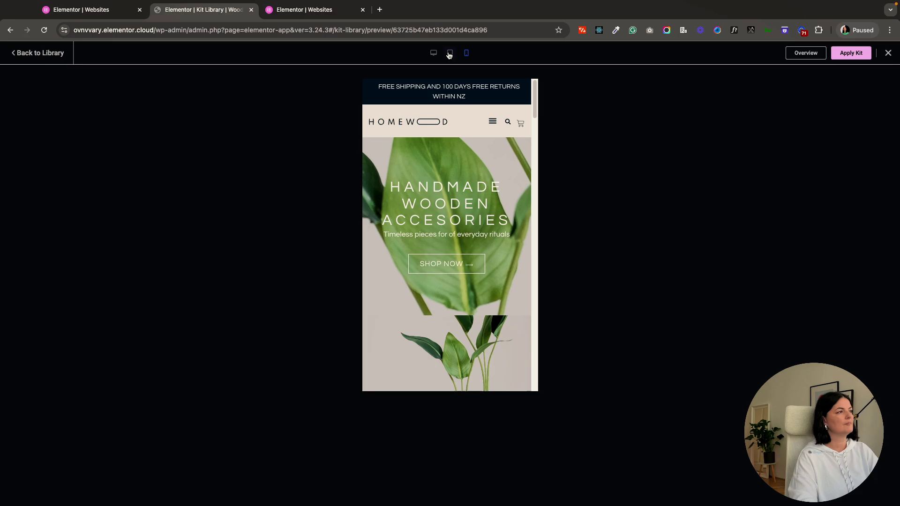
click(434, 53)
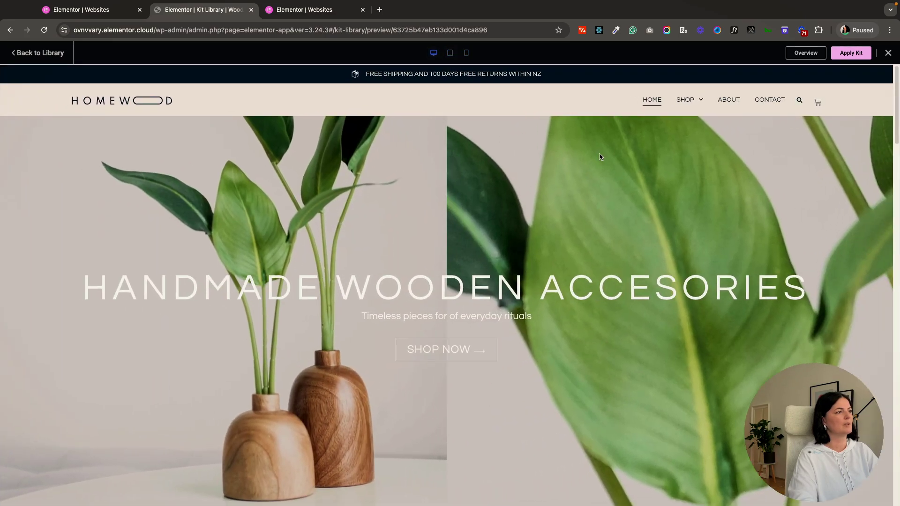
click(860, 55)
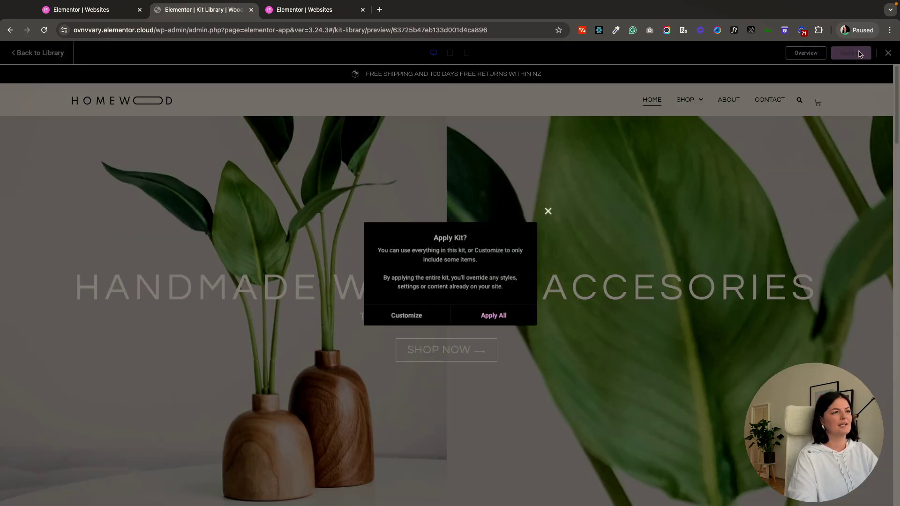
click(495, 317)
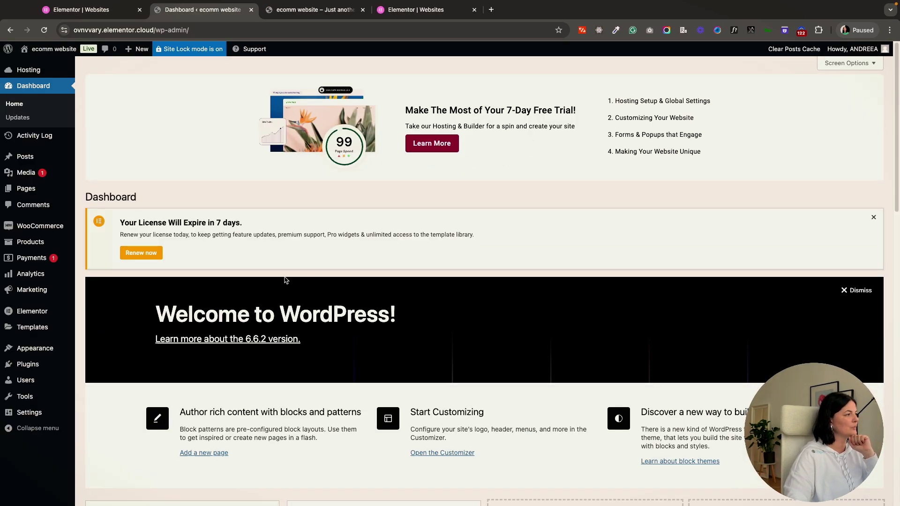
Visit the live site from the WordPress admin and review the imported home page
mouse_move(46, 50)
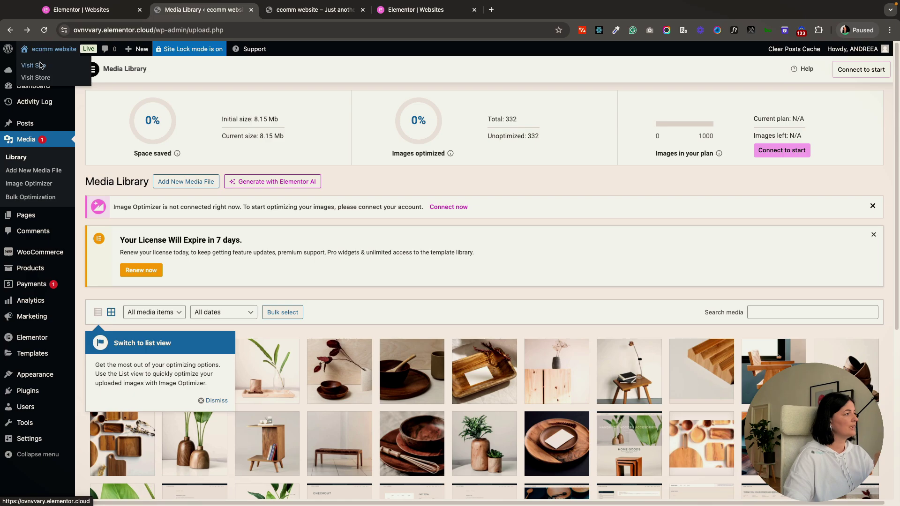
click(40, 68)
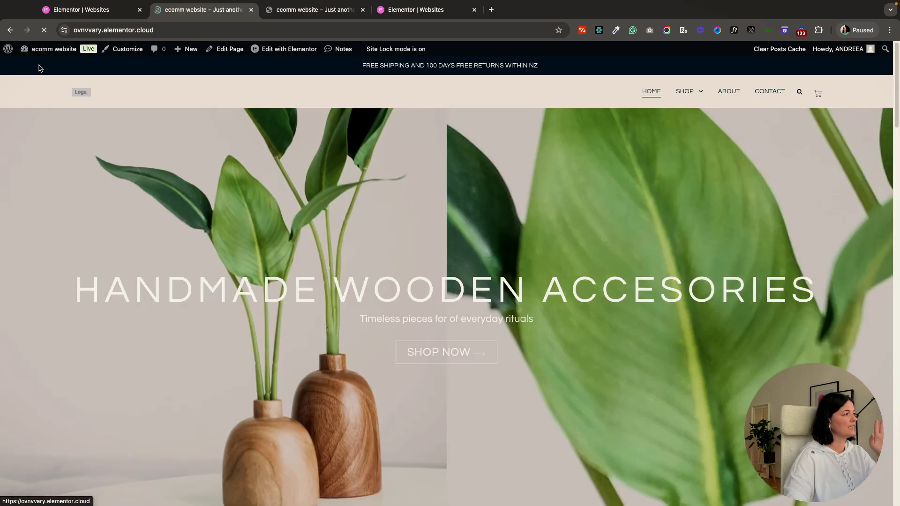
scroll(638, 287, down, 5)
scroll(638, 286, down, 10)
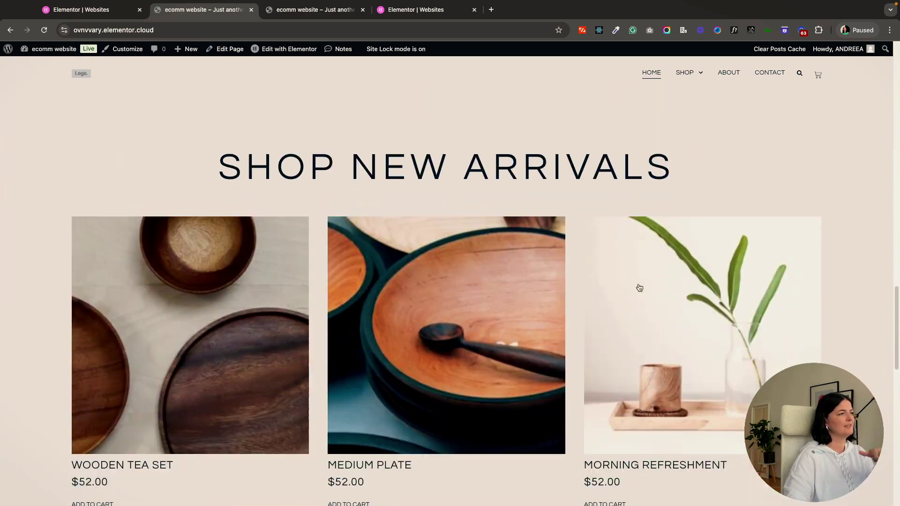
scroll(638, 287, down, 5)
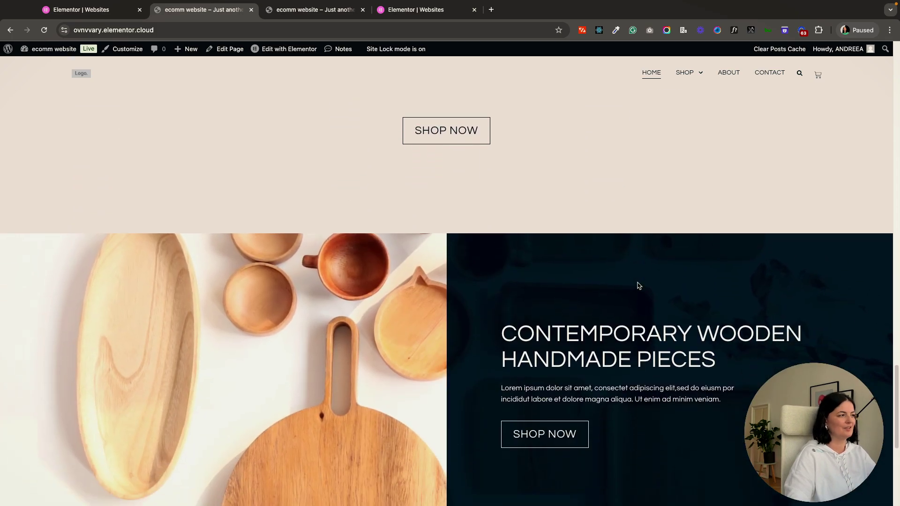
scroll(638, 286, up, 20)
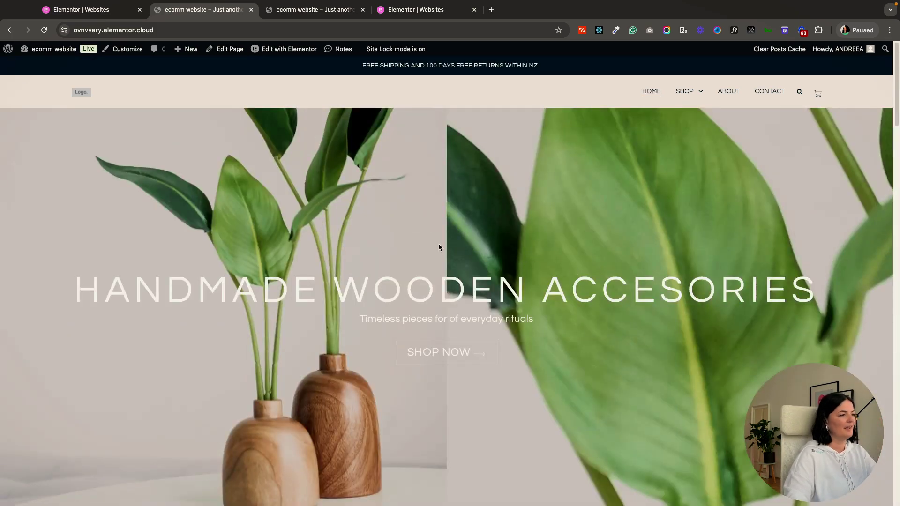
Return to the Media Library and look through the images imported with the kit
click(10, 29)
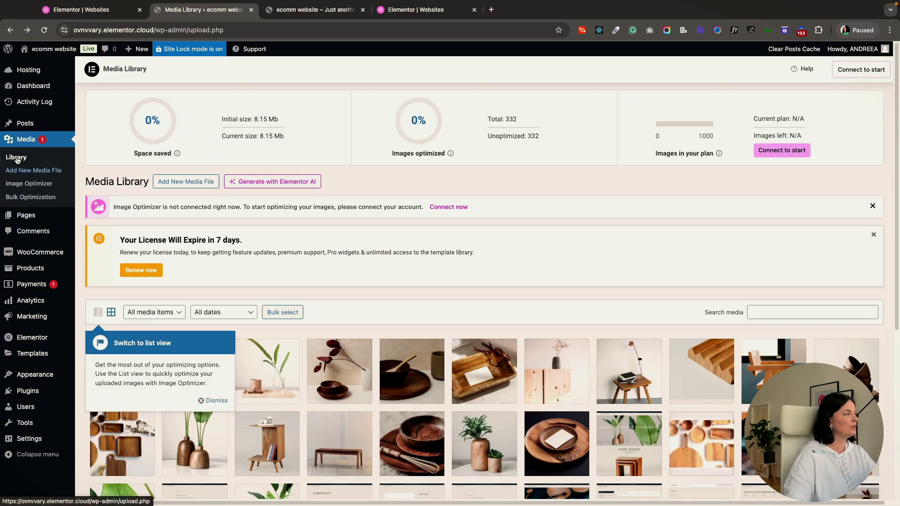
scroll(378, 353, down, 3)
scroll(377, 353, down, 3)
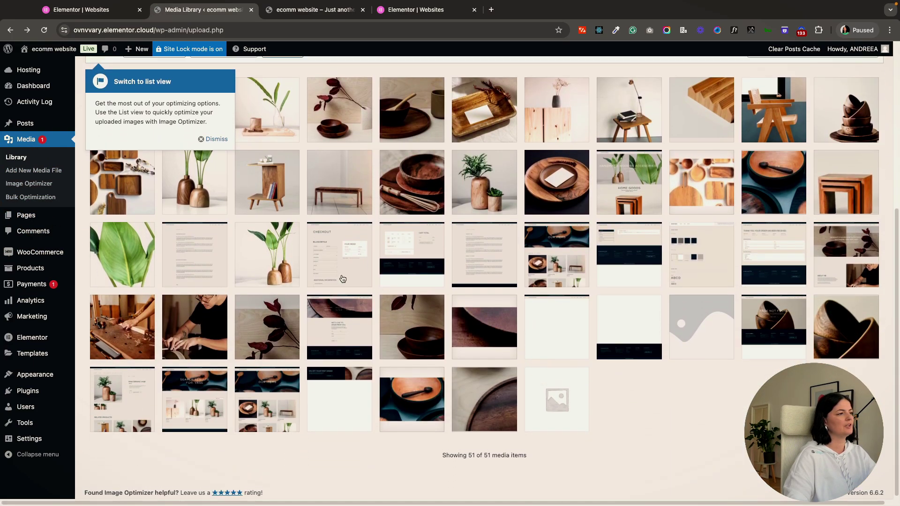
Review the site's Pages list and show the additional options for the Home page that has no kit
click(22, 216)
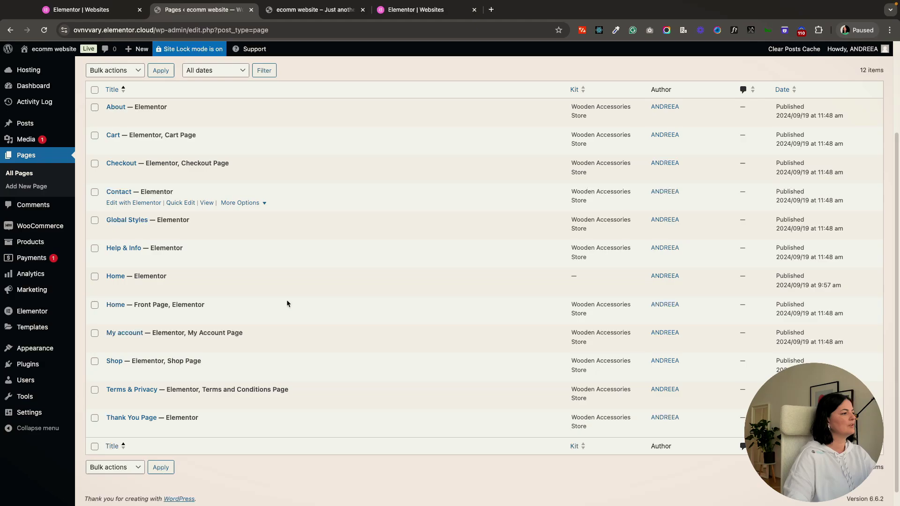
scroll(286, 299, down, 1)
scroll(281, 302, up, 2)
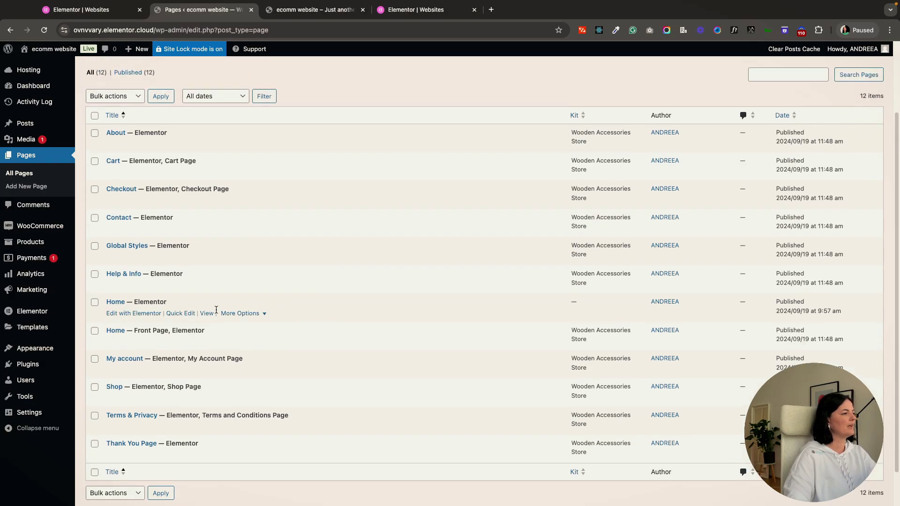
click(264, 315)
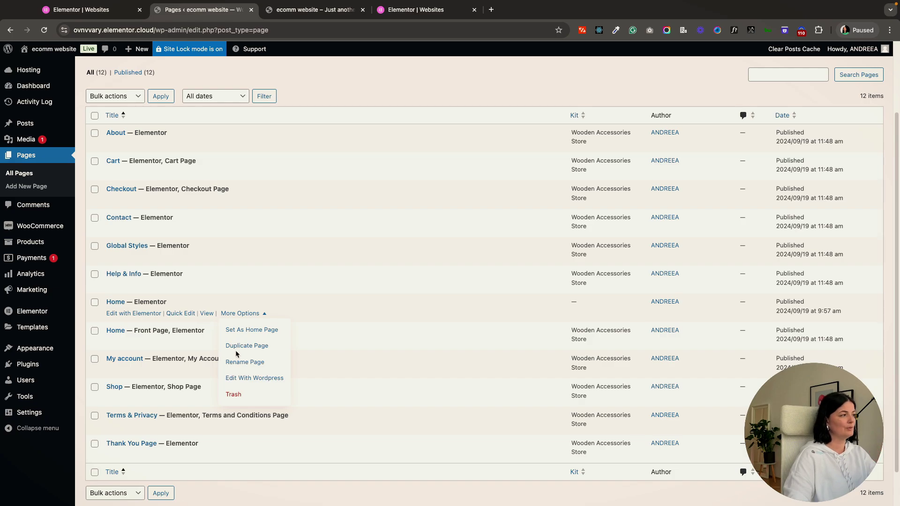
scroll(332, 429, down, 1)
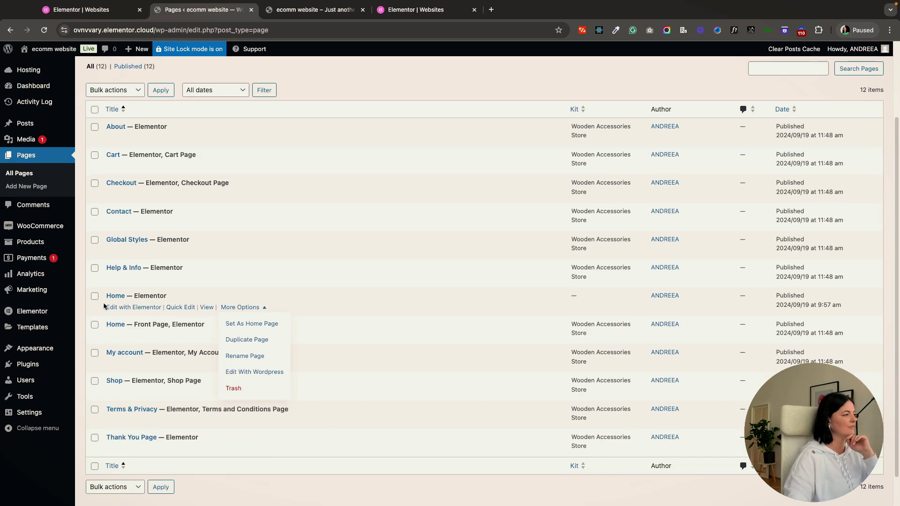
Review the installed plugins in the WordPress admin
mouse_move(28, 231)
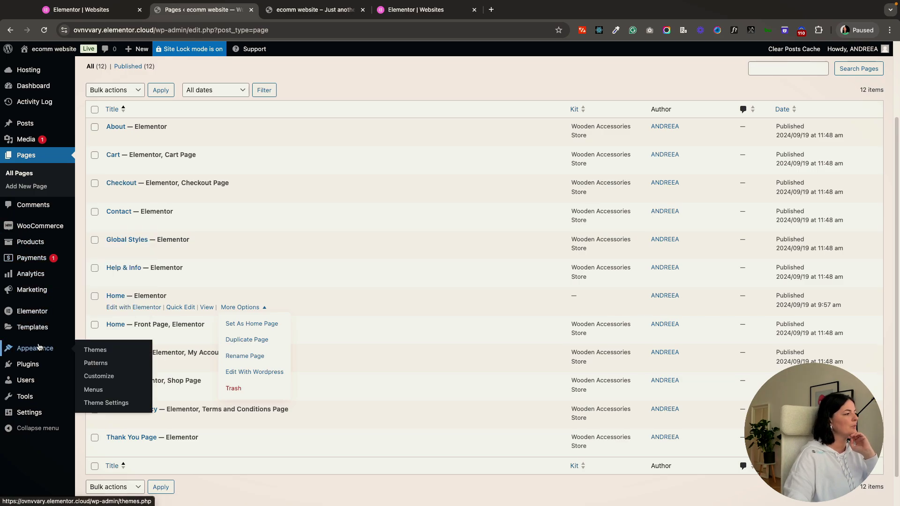
click(29, 368)
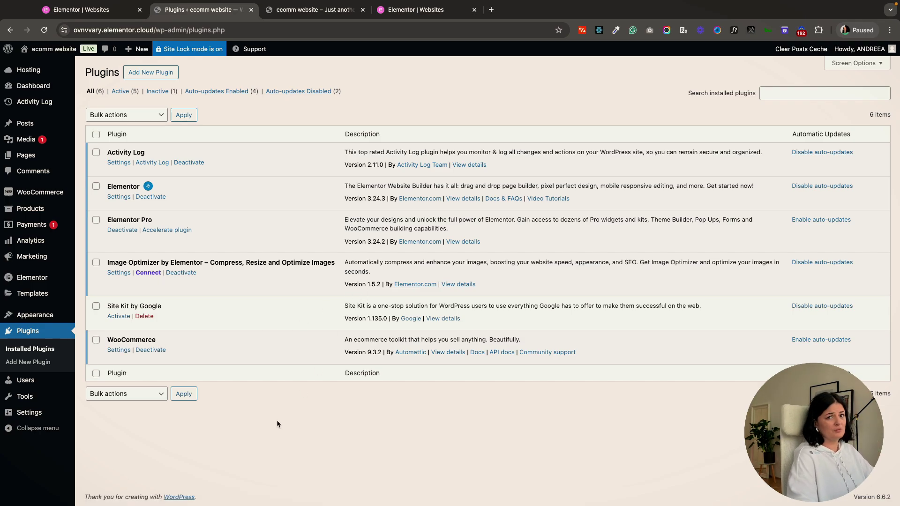
mouse_move(22, 294)
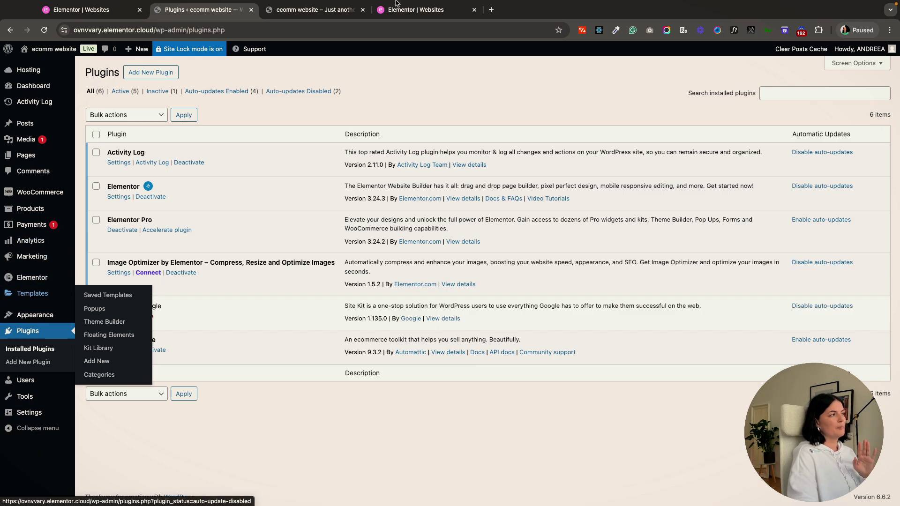
Browse the storefront's home page in its open browser tab and examine the Medium Plate product page
click(302, 21)
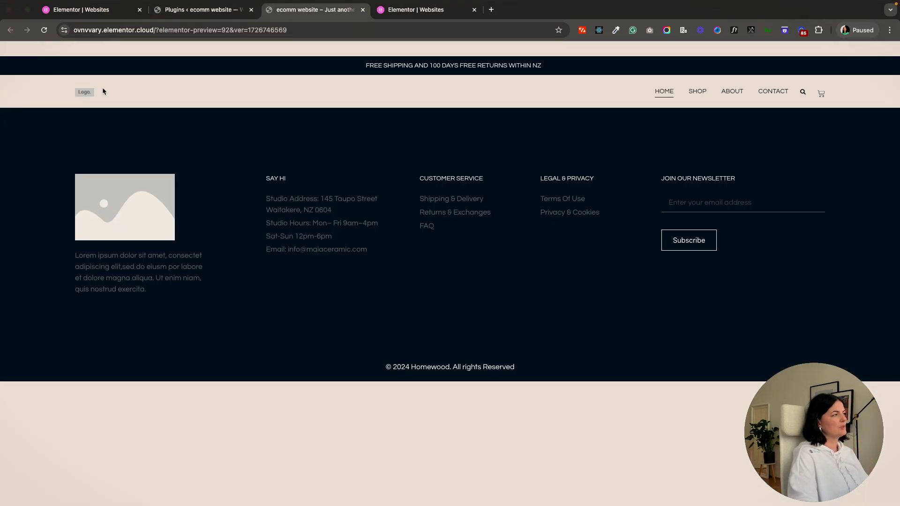
click(670, 92)
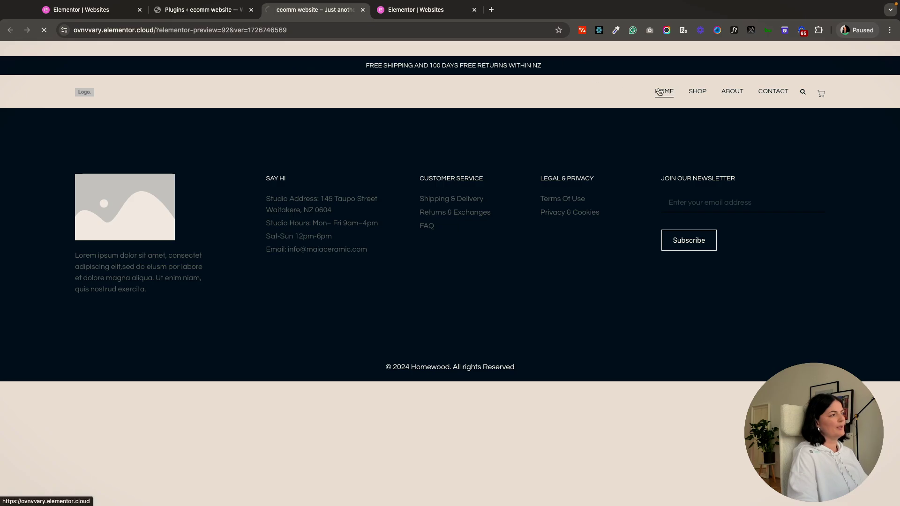
scroll(658, 229, down, 20)
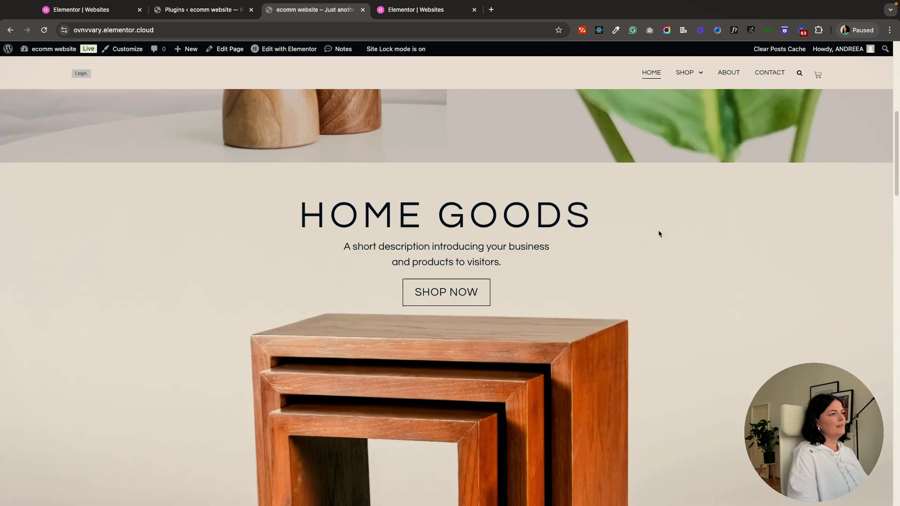
scroll(659, 234, down, 10)
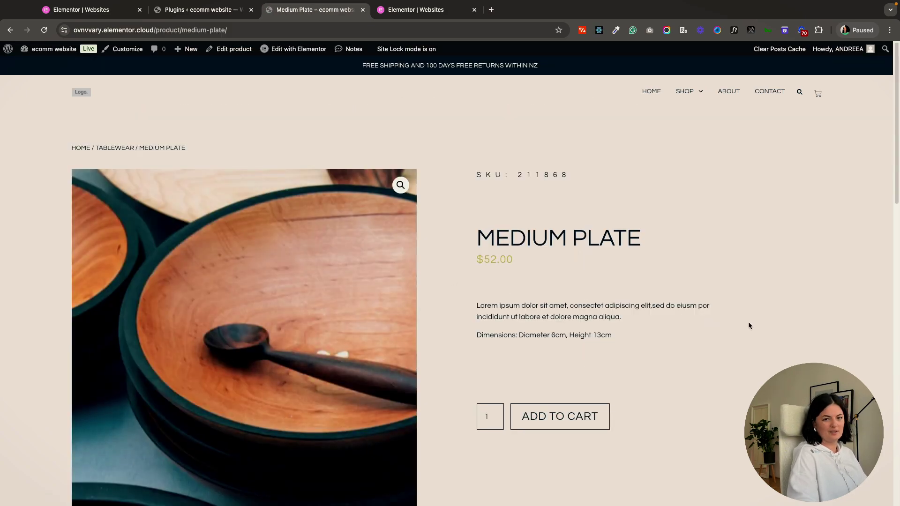
scroll(748, 326, down, 12)
scroll(748, 325, up, 12)
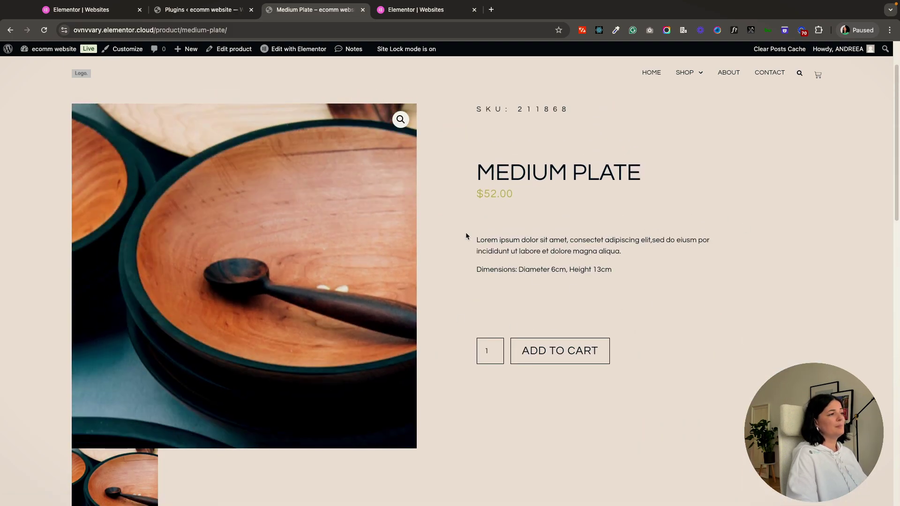
Return to the WordPress admin and open the Theme Builder's Single Product template for editing in Elementor
click(206, 10)
mouse_move(68, 300)
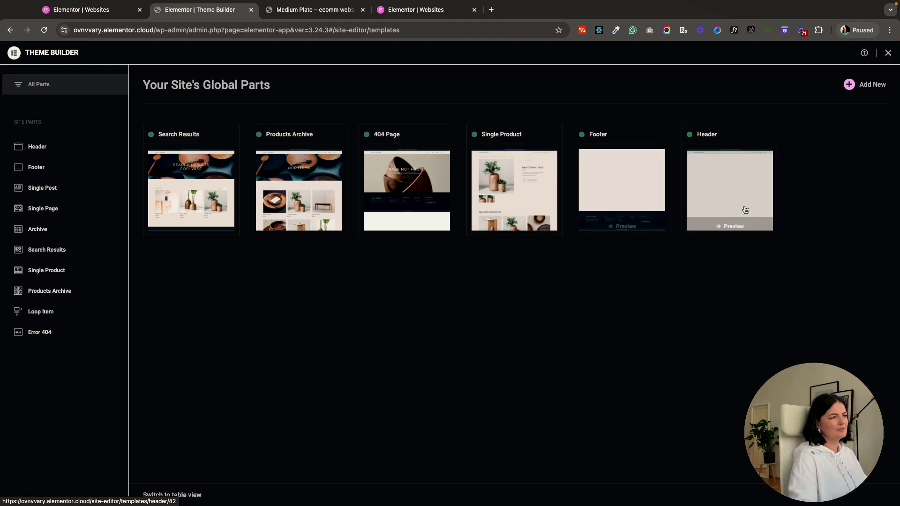
click(519, 191)
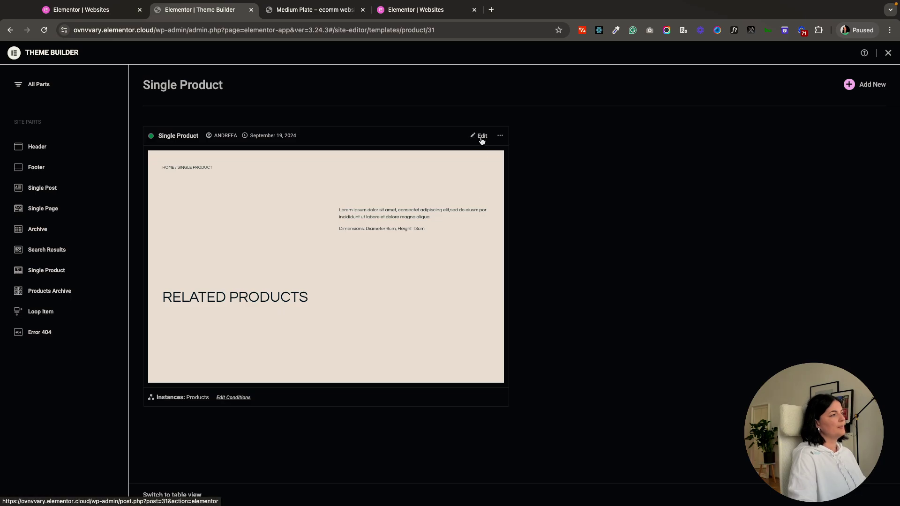
click(481, 137)
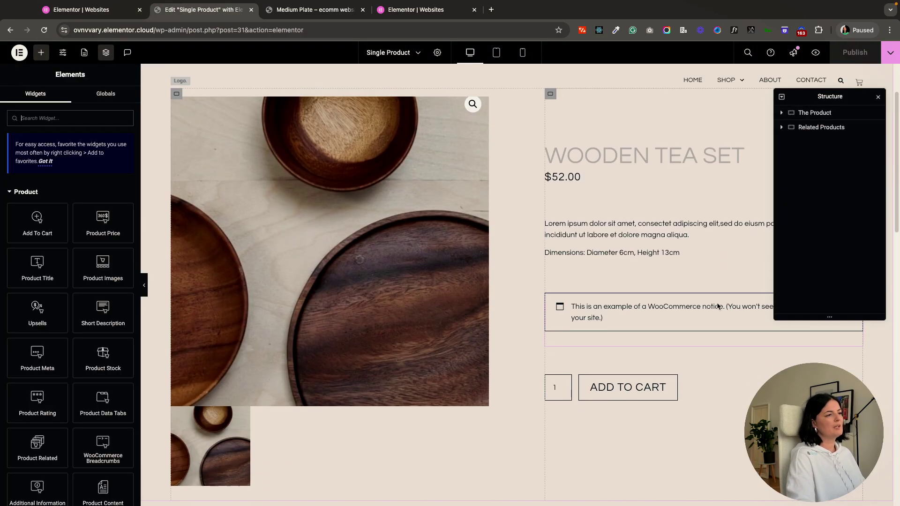
Set the Add To Cart button's typography size to 0.9 rem and publish the Single Product template
click(713, 380)
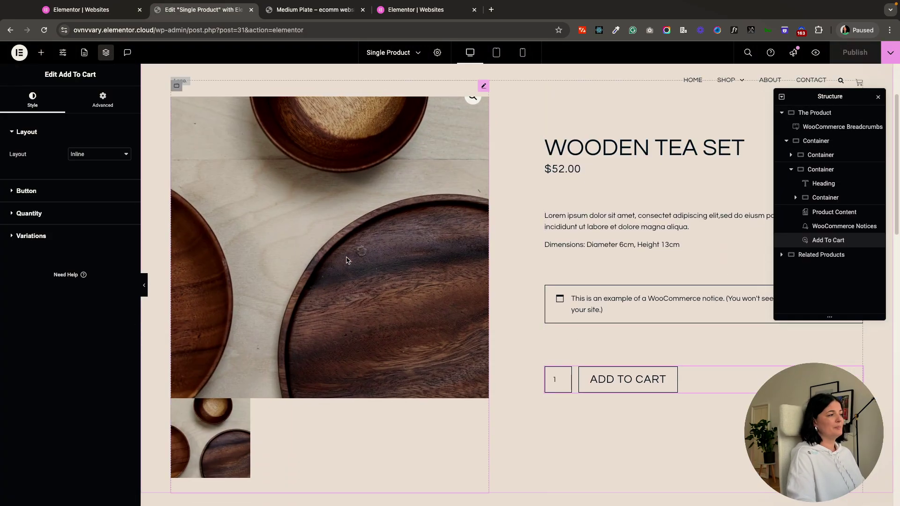
click(49, 189)
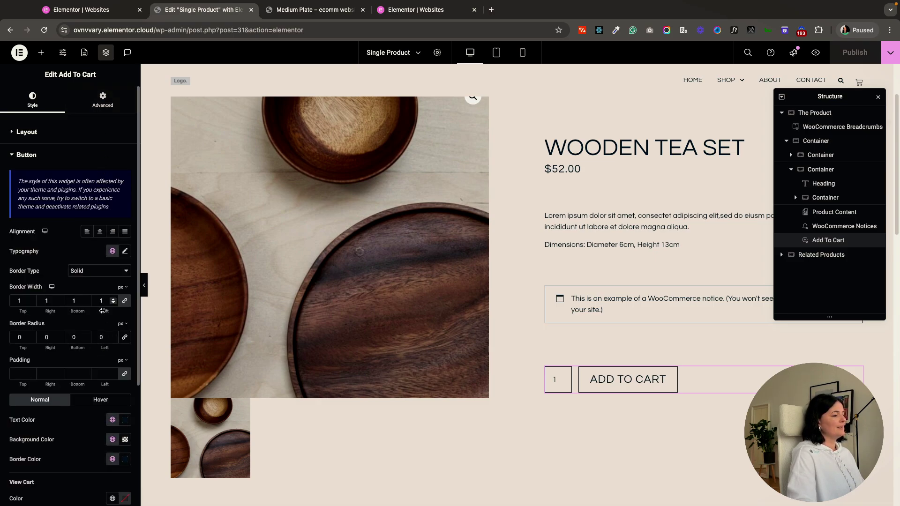
scroll(118, 225, down, 1)
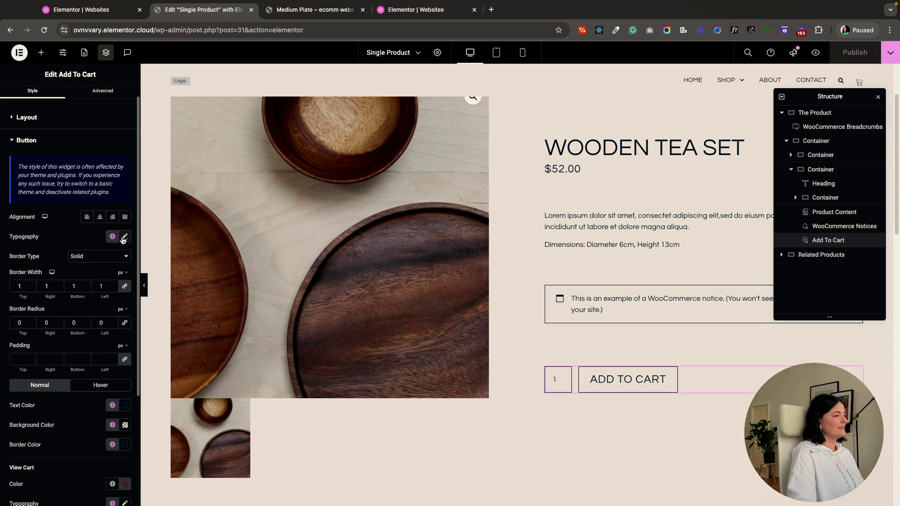
click(124, 238)
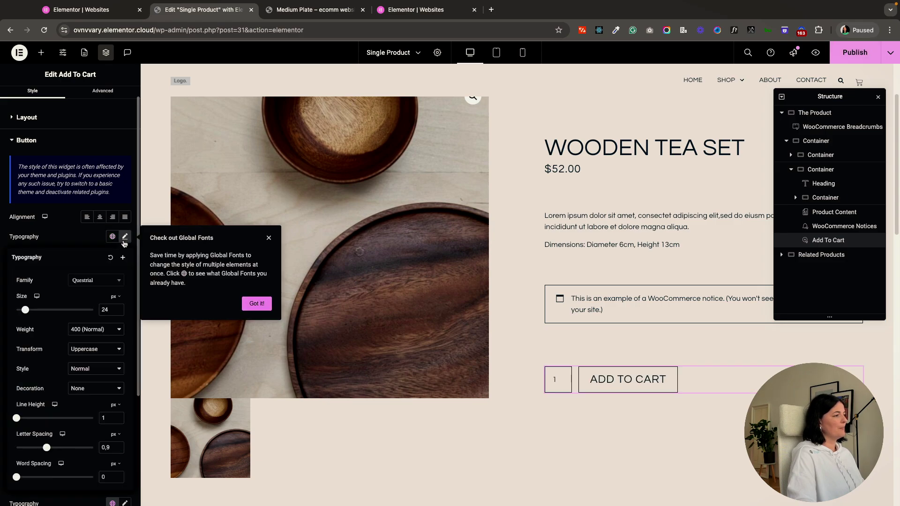
click(268, 239)
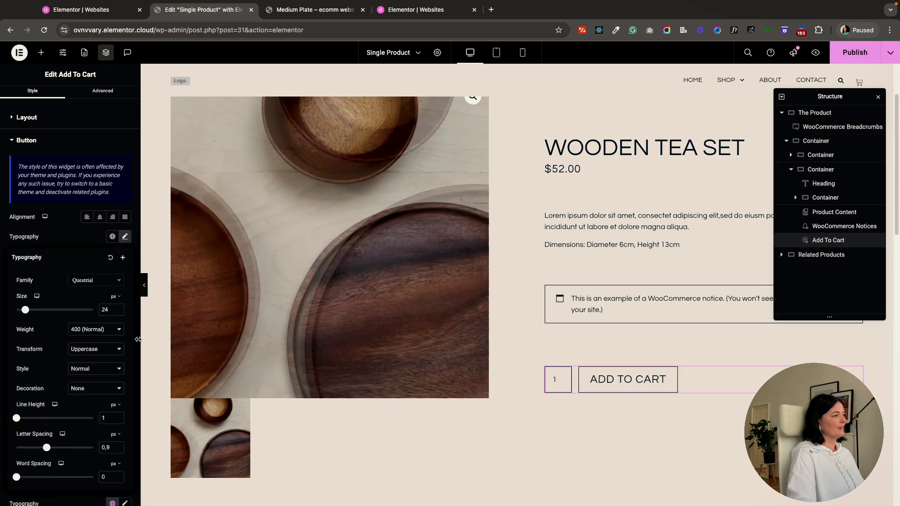
click(119, 300)
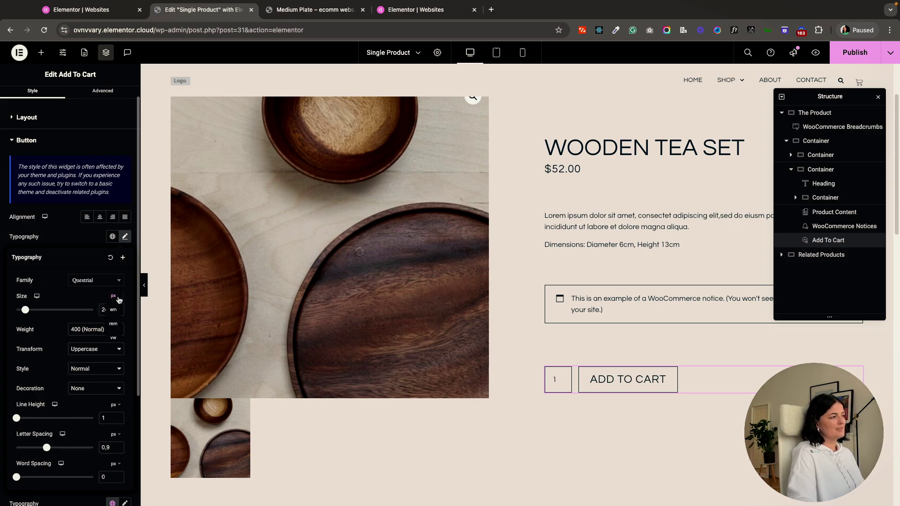
click(114, 324)
drag(16, 310, 19, 310)
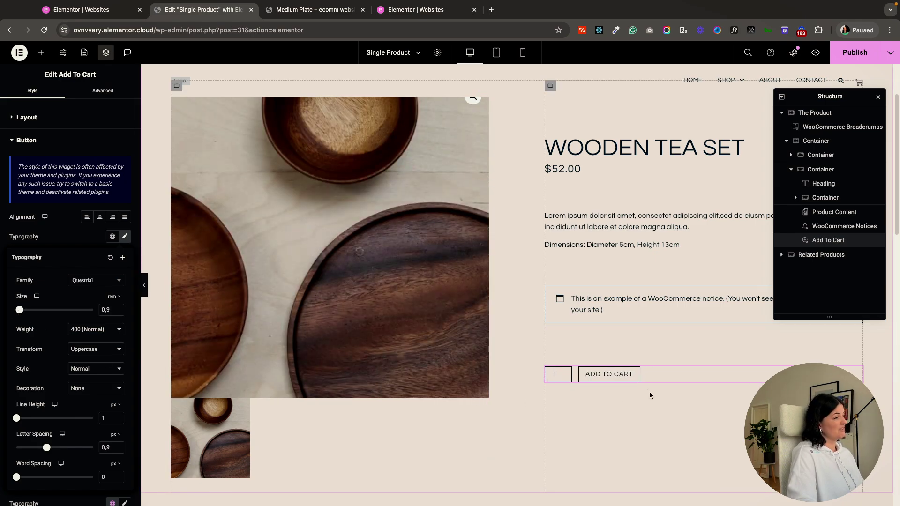
click(843, 59)
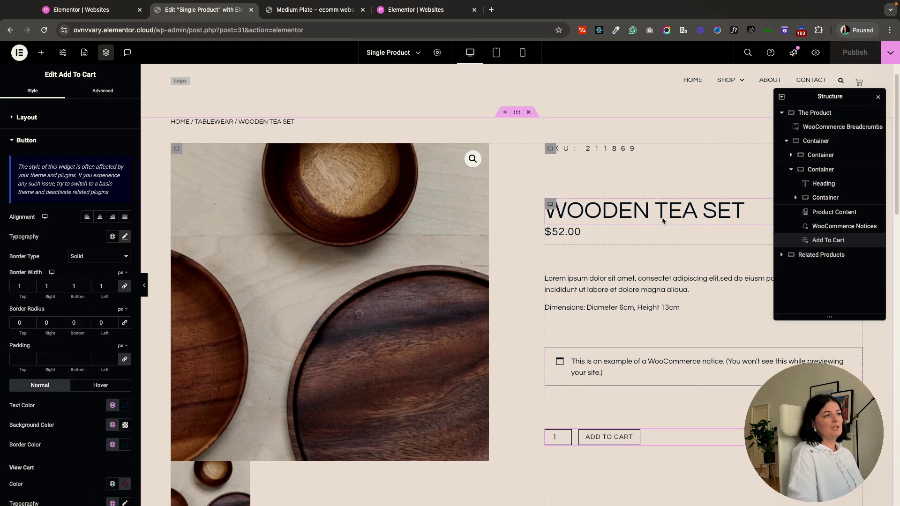
Set the Product Title's text color to the custom green #8BA74F in place of the primary global color
click(663, 220)
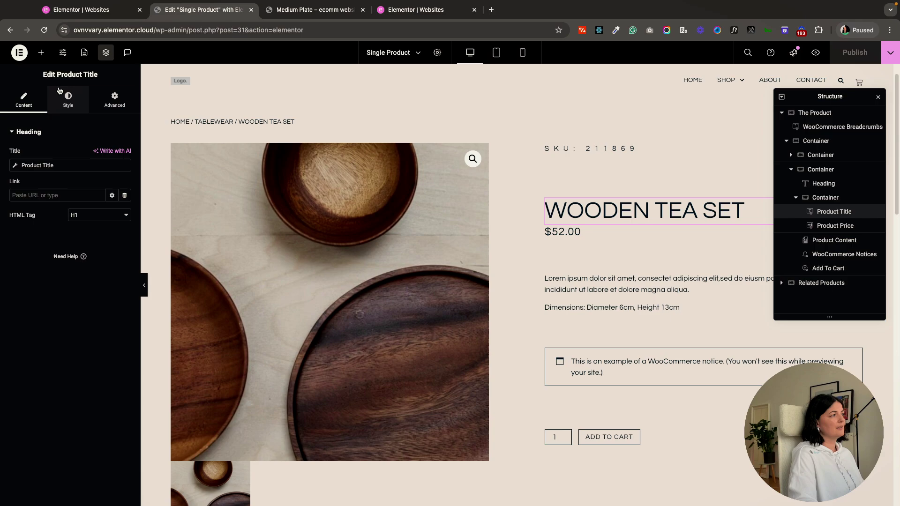
click(60, 92)
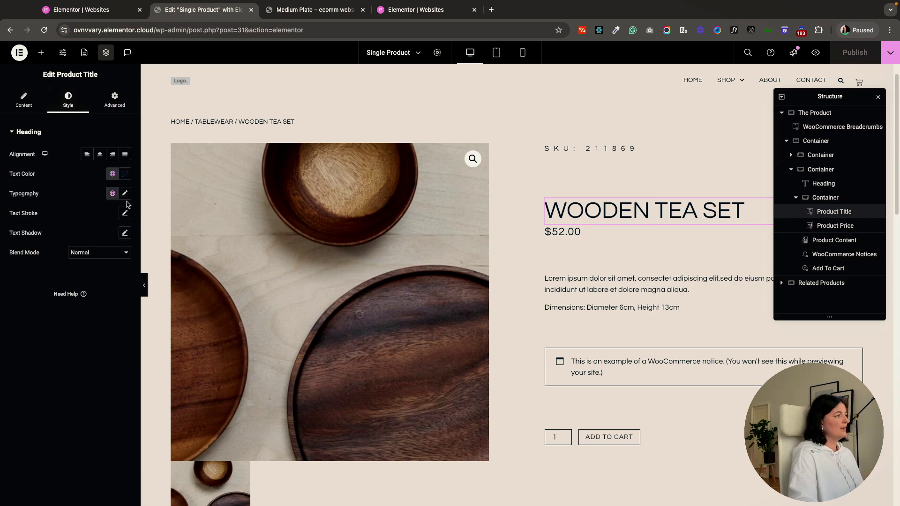
click(112, 174)
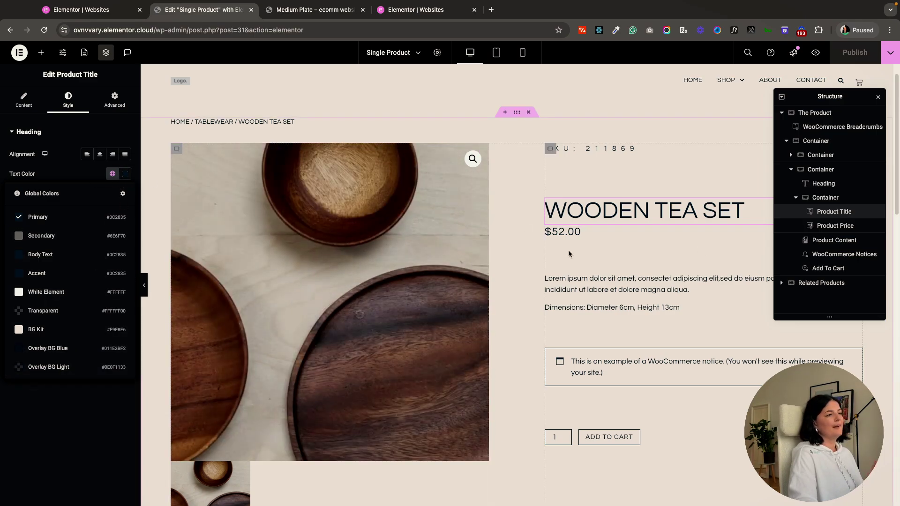
click(130, 217)
click(125, 174)
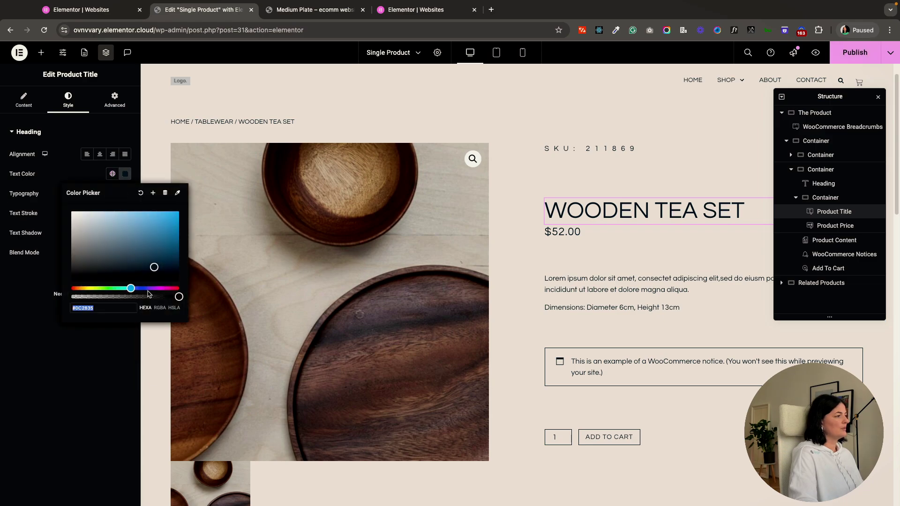
click(163, 222)
drag(163, 222, 163, 223)
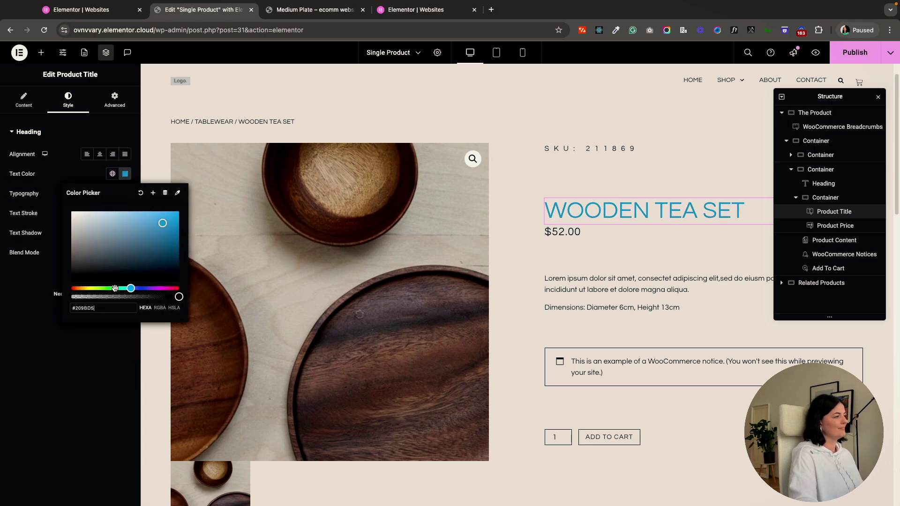
drag(112, 288, 94, 289)
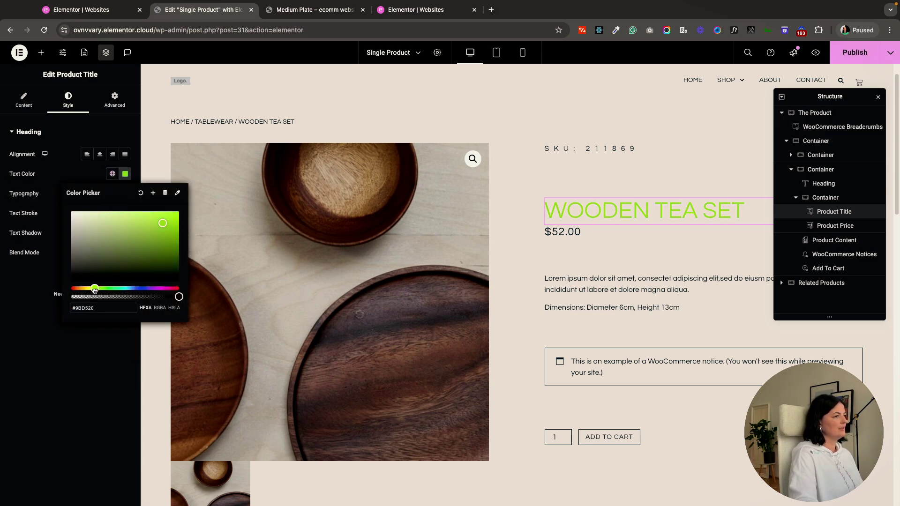
mouse_move(161, 224)
mouse_down()
mouse_move(116, 244)
mouse_move(131, 243)
mouse_move(128, 236)
mouse_up()
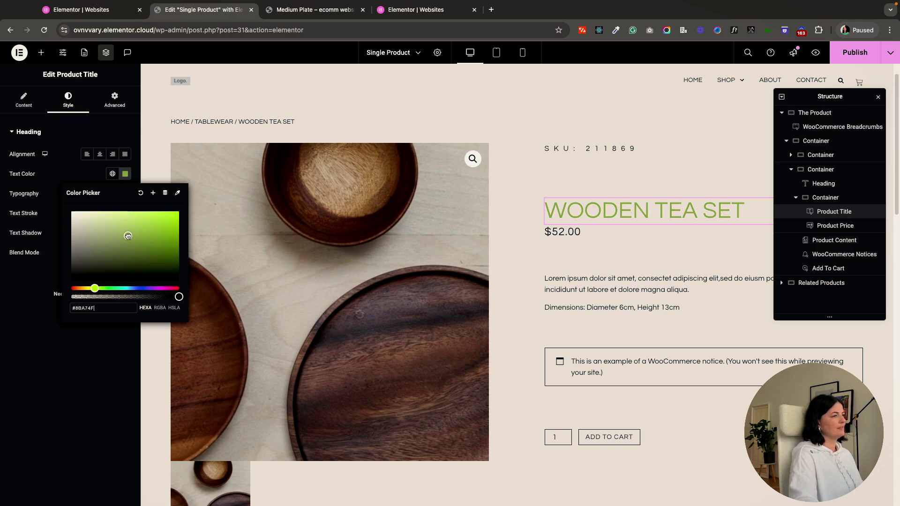
click(130, 308)
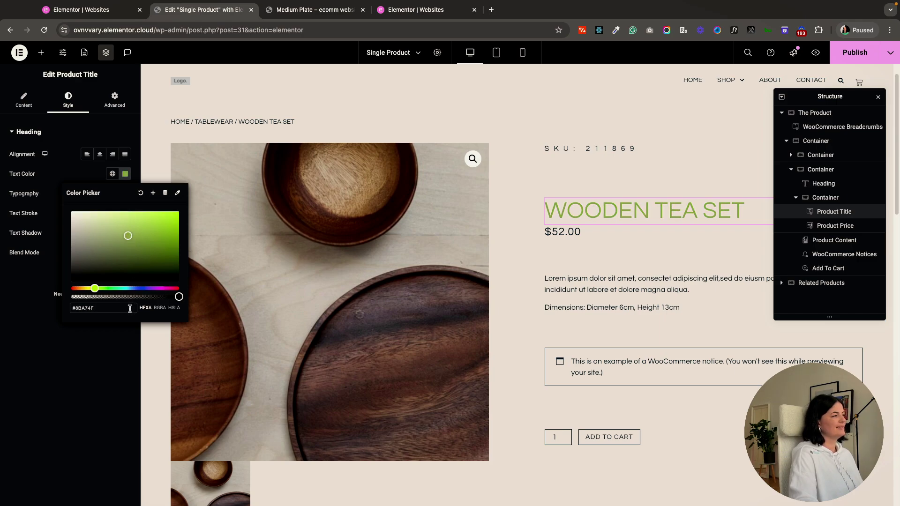
Save the title's green as a new global color named "Green heading" and publish the Single Product template
click(153, 193)
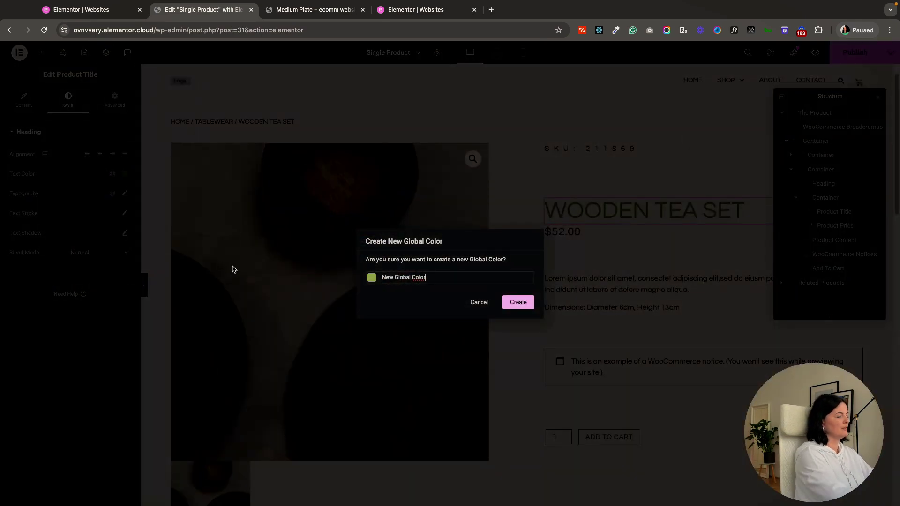
triple_click(415, 275)
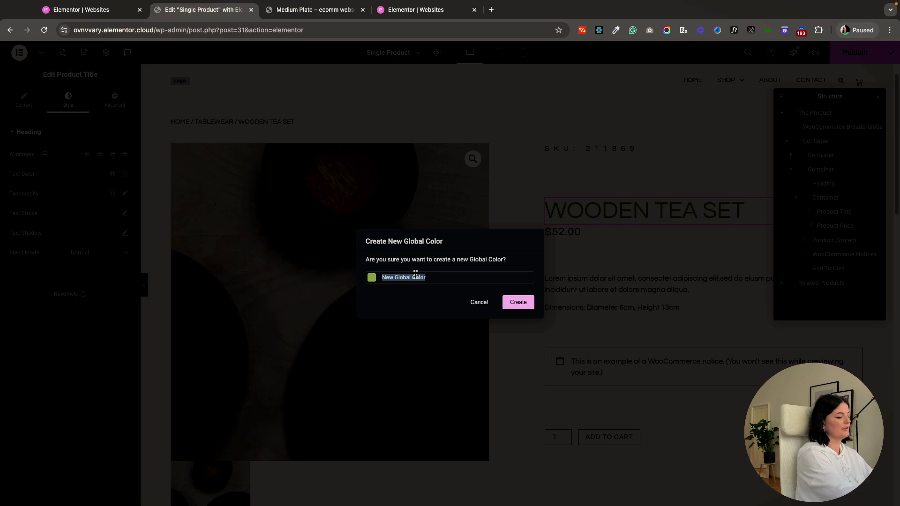
key(BackSpace)
text(gREEN)
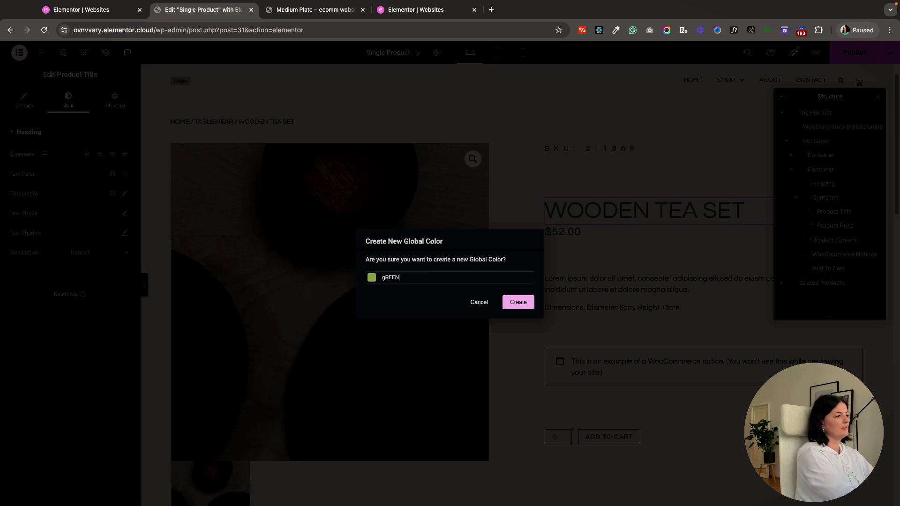
key(BackSpace)
text(Green heading)
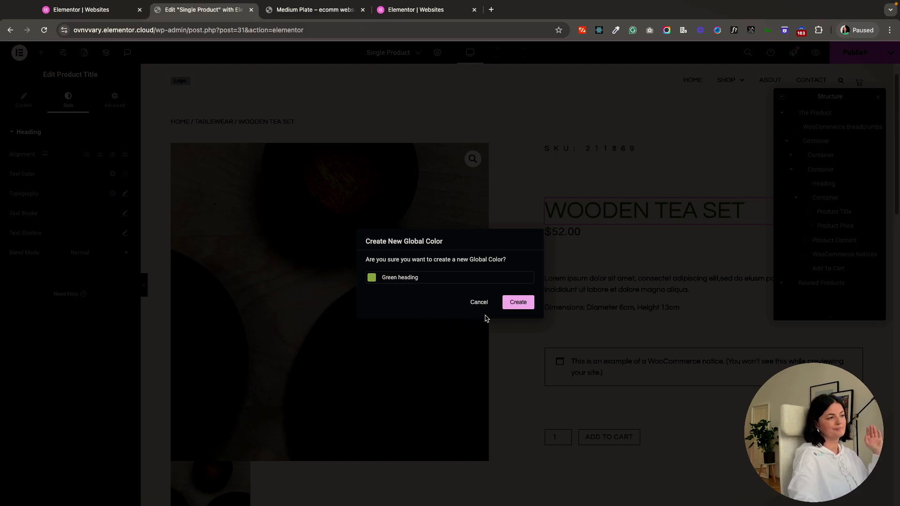
click(503, 306)
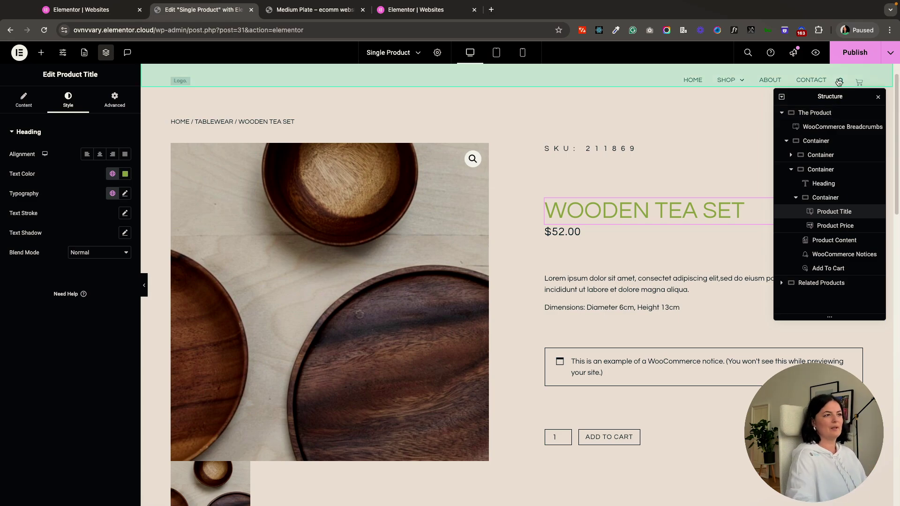
scroll(752, 363, down, 10)
scroll(752, 363, up, 10)
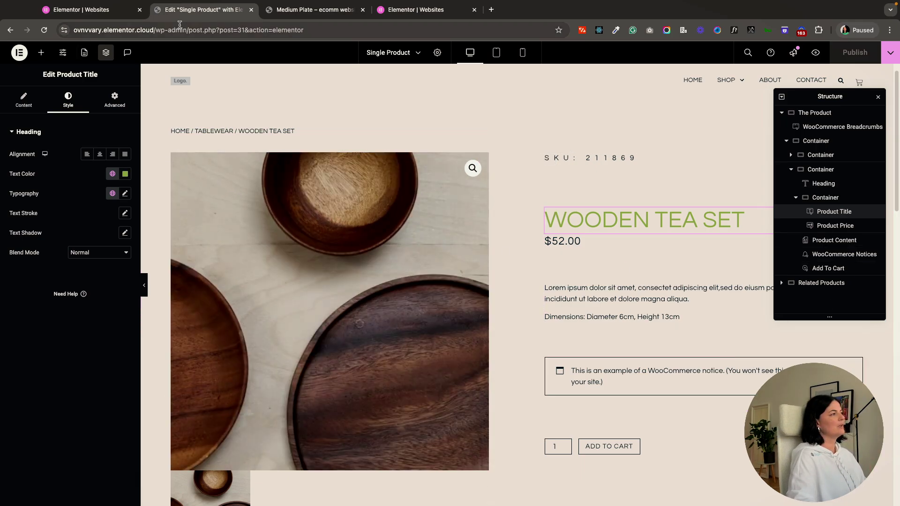
Leave the template editor for the WordPress dashboard and open the theme Customizer
click(11, 31)
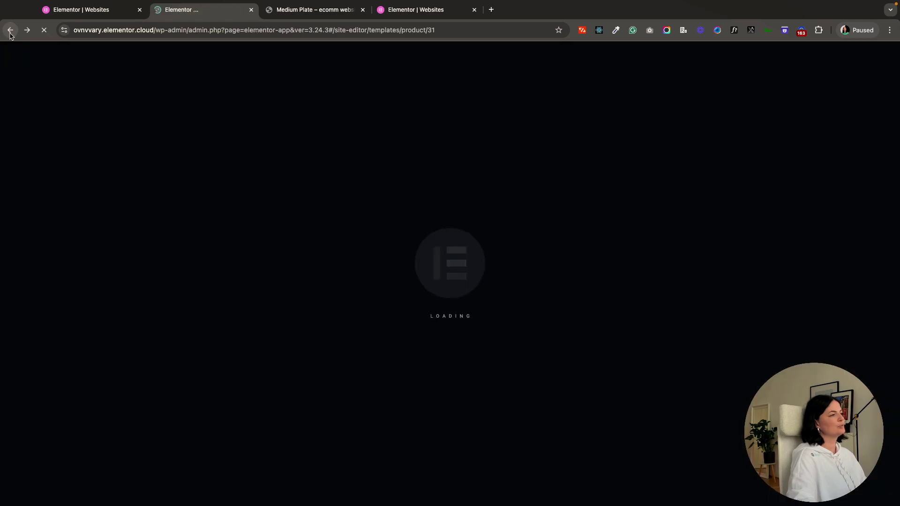
click(10, 31)
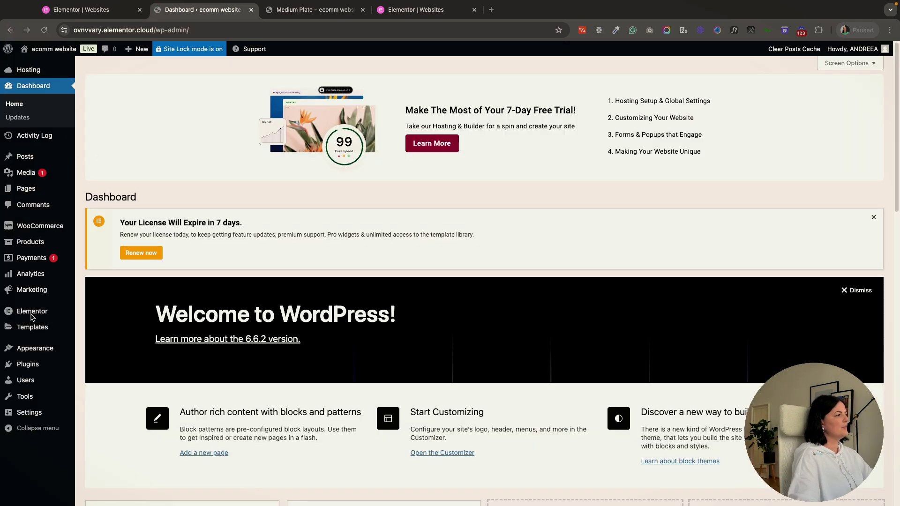
mouse_move(63, 275)
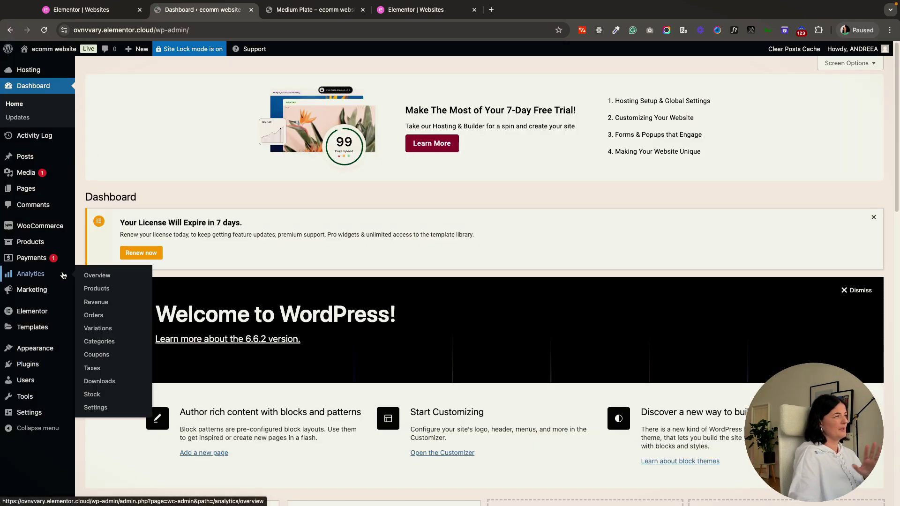
click(312, 9)
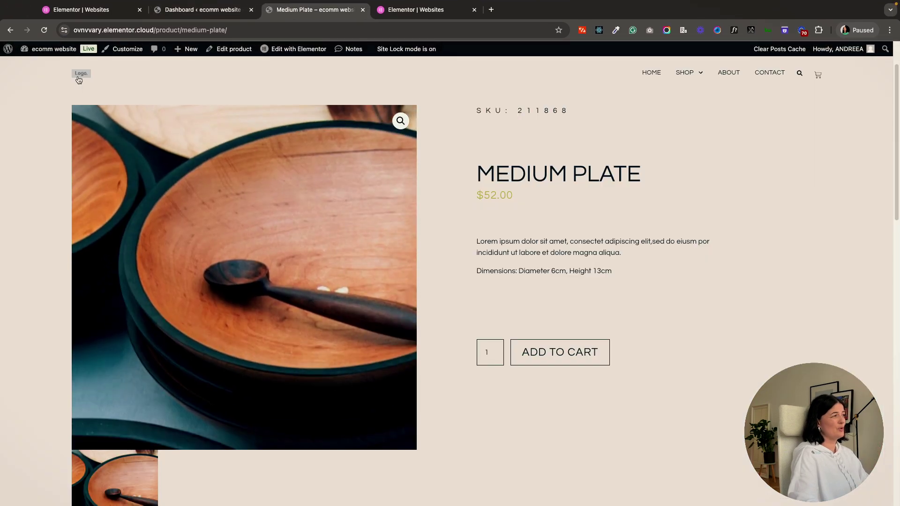
click(210, 10)
mouse_move(48, 230)
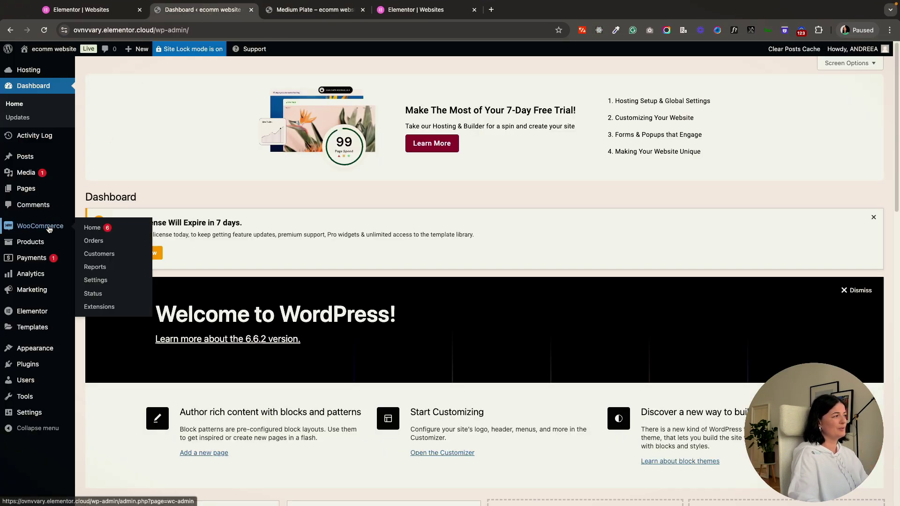
mouse_move(39, 333)
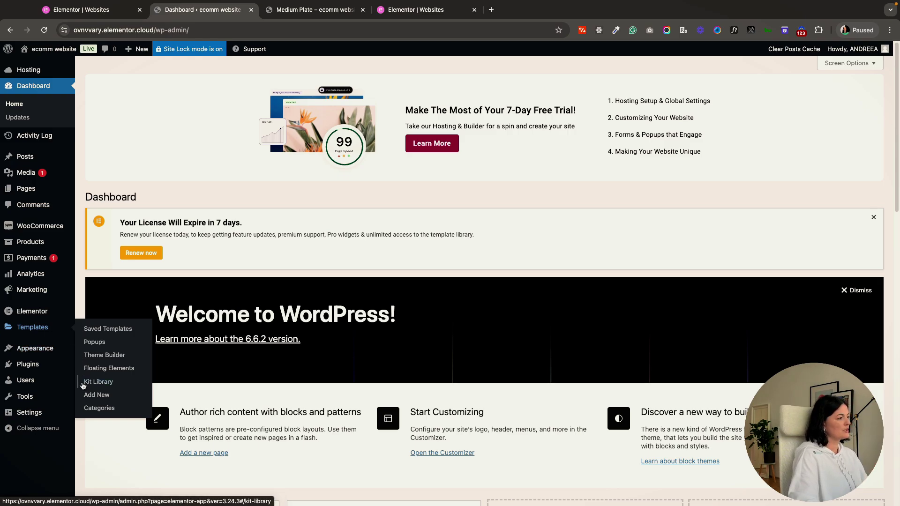
mouse_move(38, 349)
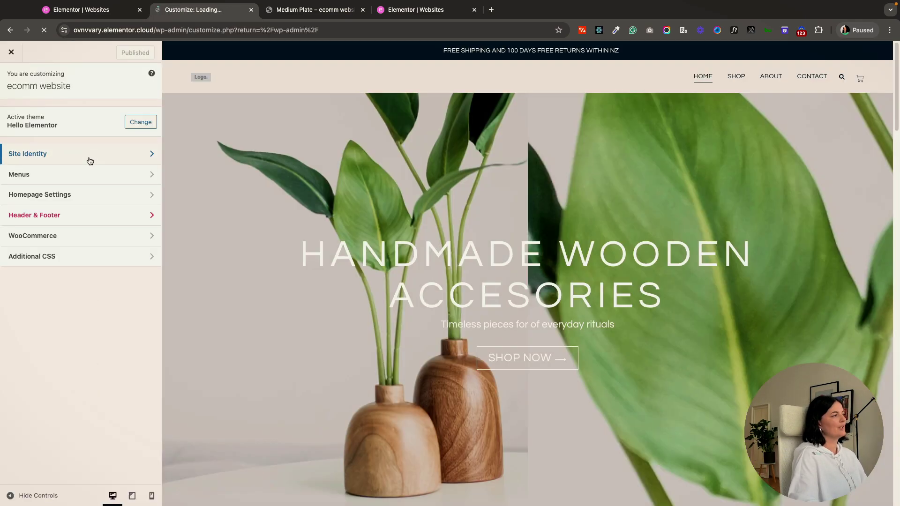
Upload "Untitled design (13).png" from Downloads as the site logo in Site Identity
click(88, 156)
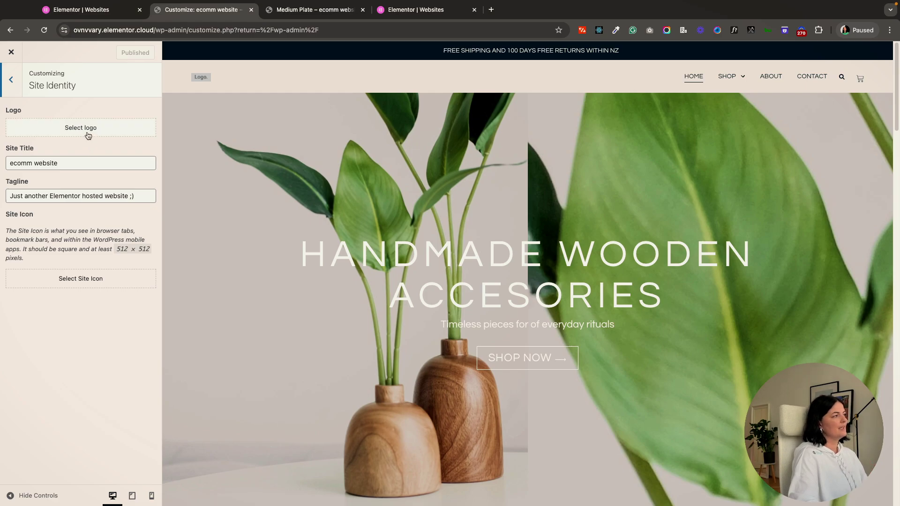
click(88, 132)
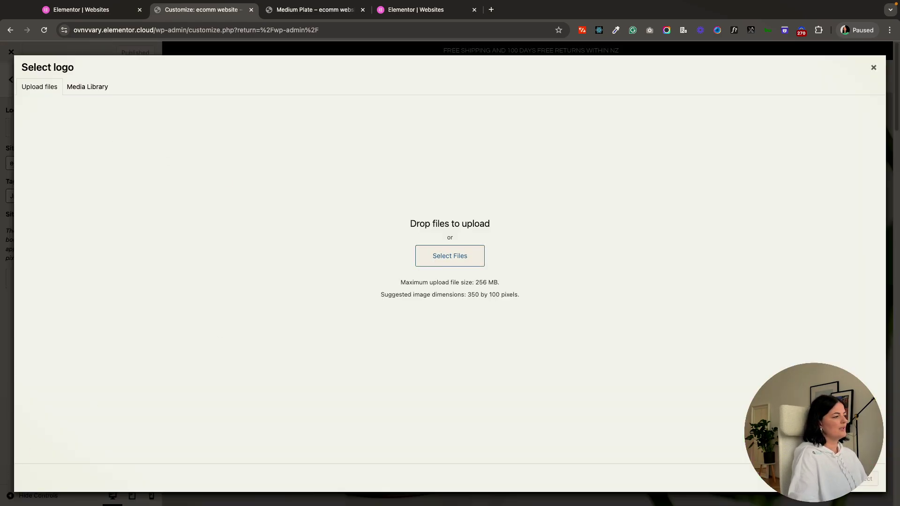
click(448, 254)
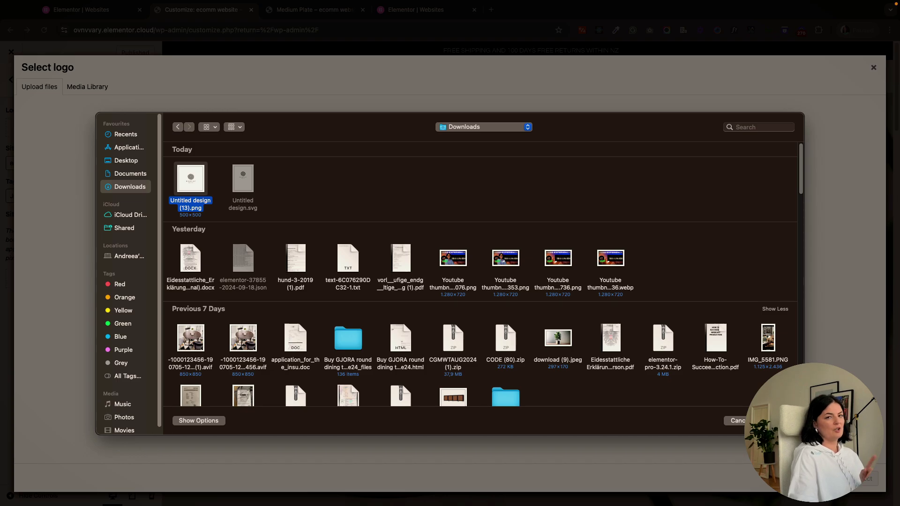
key(Return)
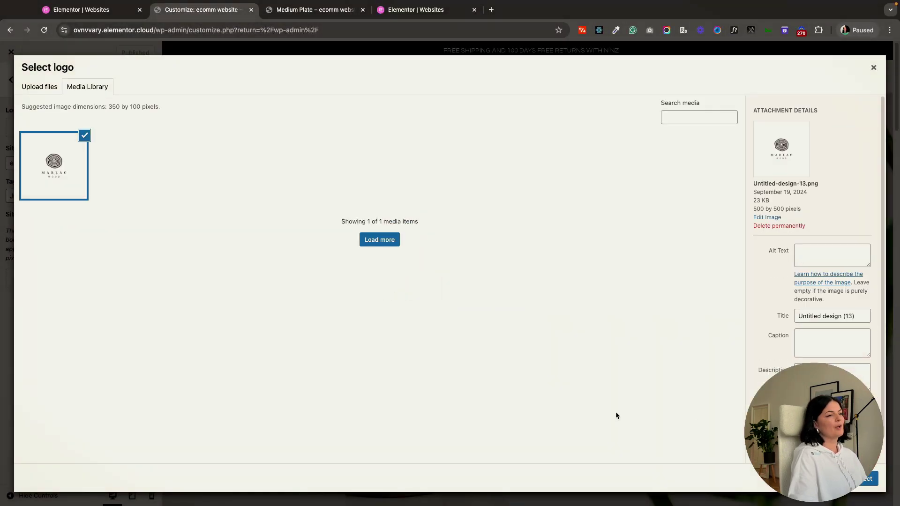
click(867, 479)
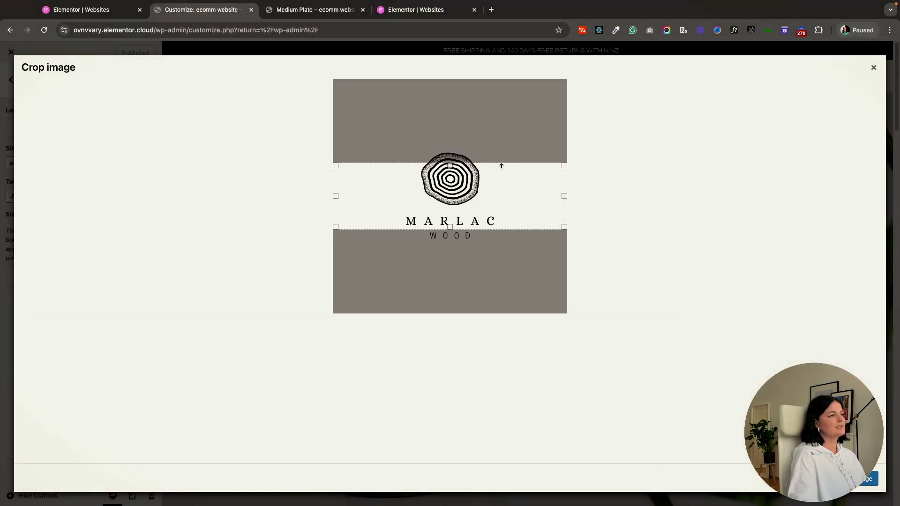
Crop the logo to a full-width band enclosing the wood-ring emblem and both text lines, and publish the change
drag(502, 186, 498, 177)
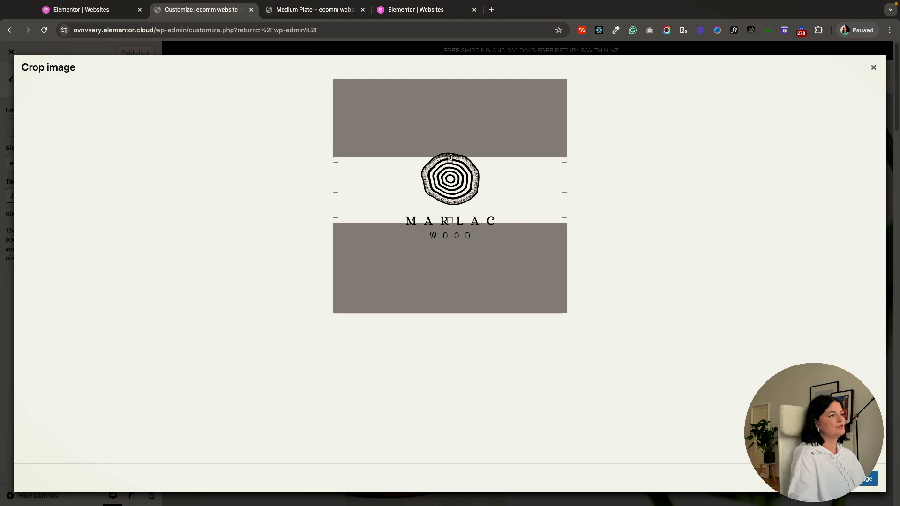
drag(451, 158, 451, 147)
drag(450, 220, 473, 219)
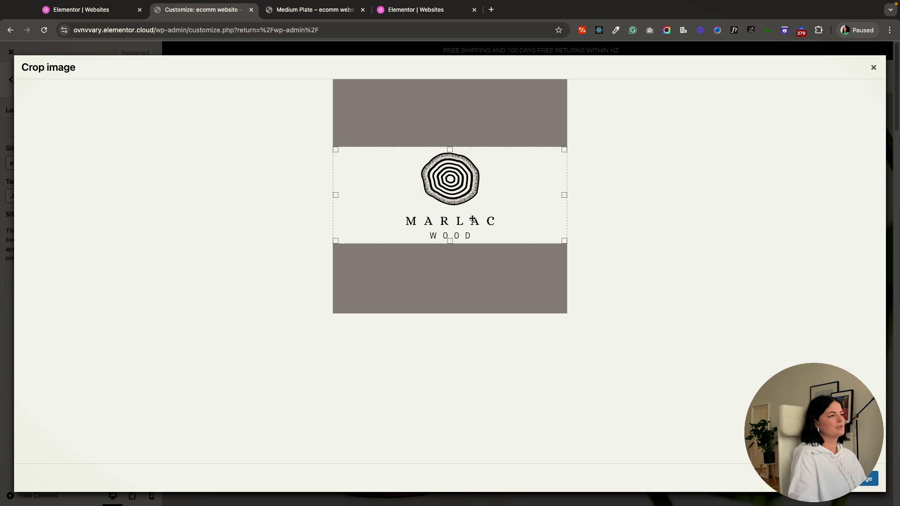
click(869, 478)
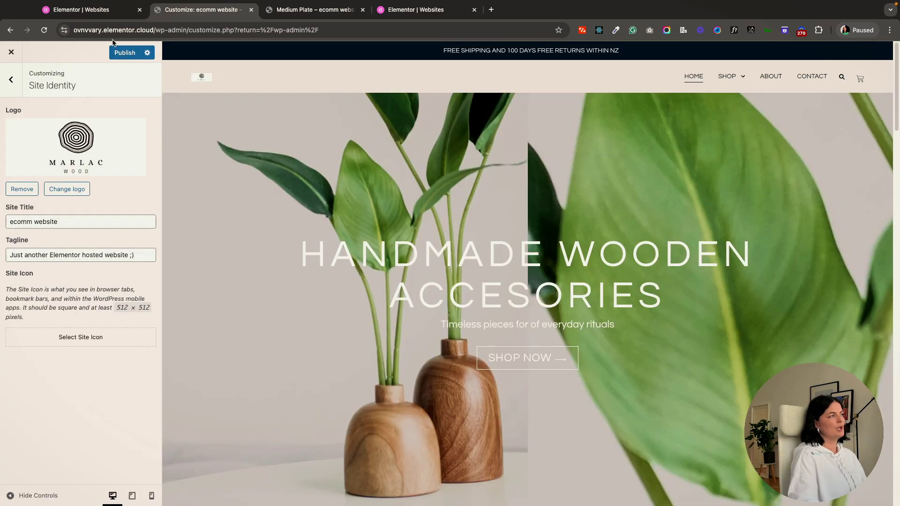
click(121, 53)
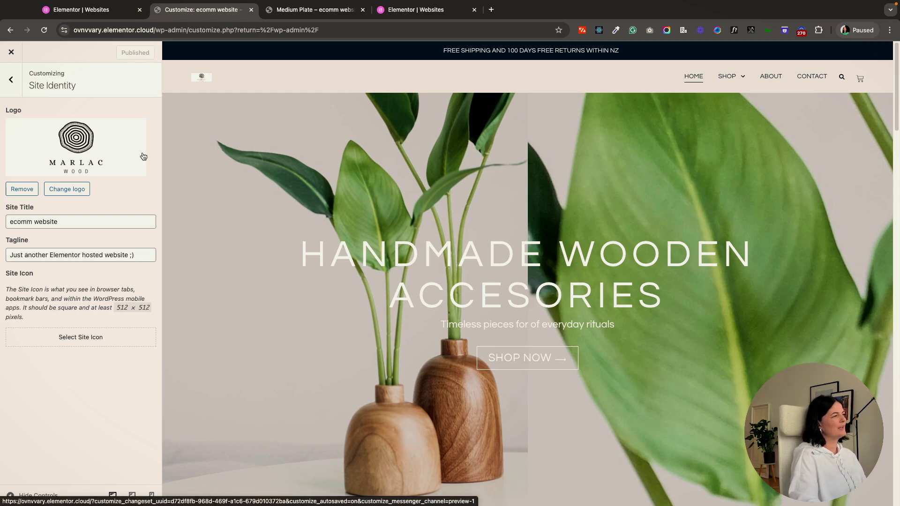
Return to the dashboard, open the live site in a new tab and examine the logo in the home page header
key(super+bracketleft)
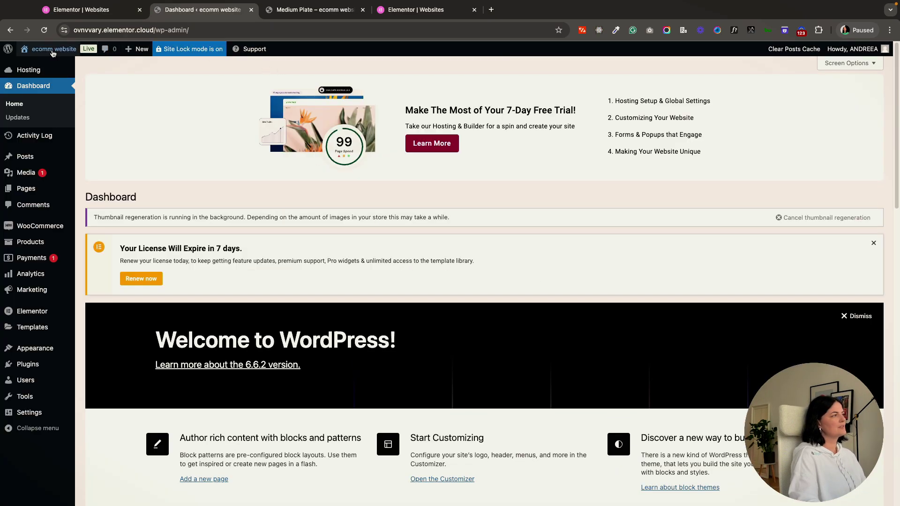
mouse_move(52, 49)
right_click(51, 66)
click(66, 73)
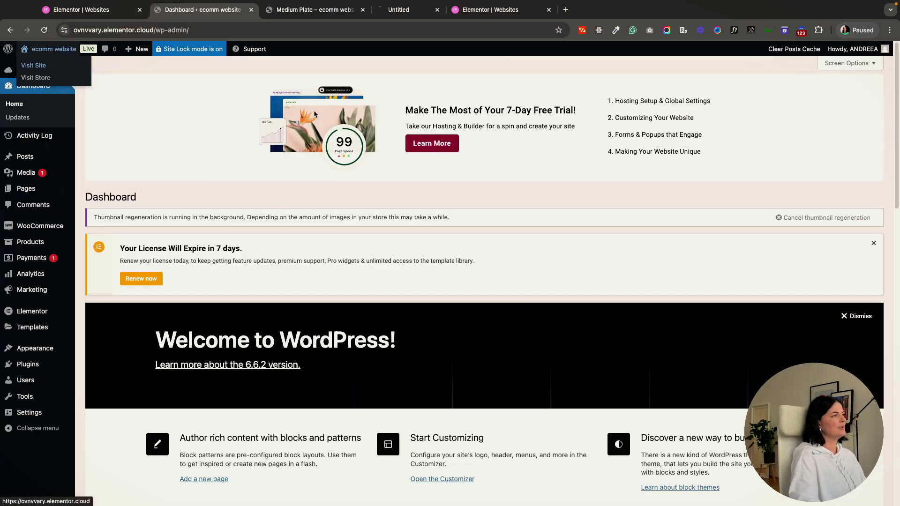
click(422, 10)
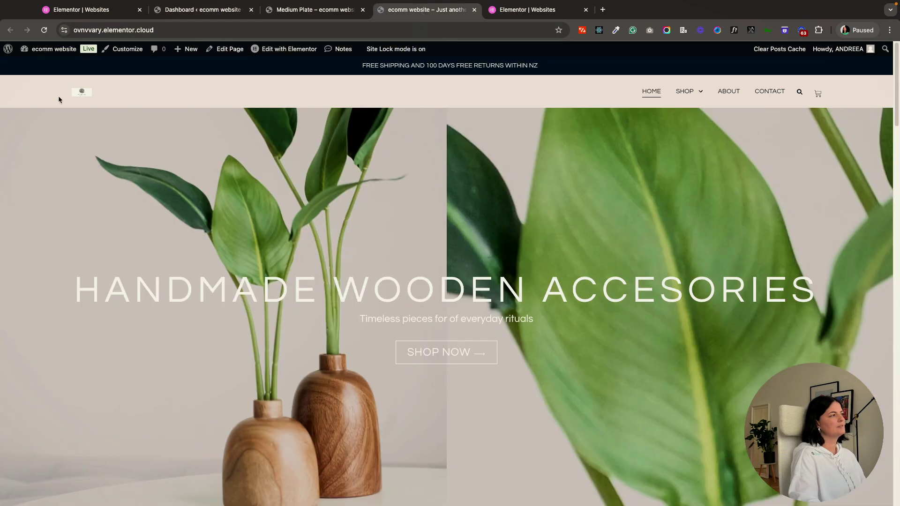
click(194, 10)
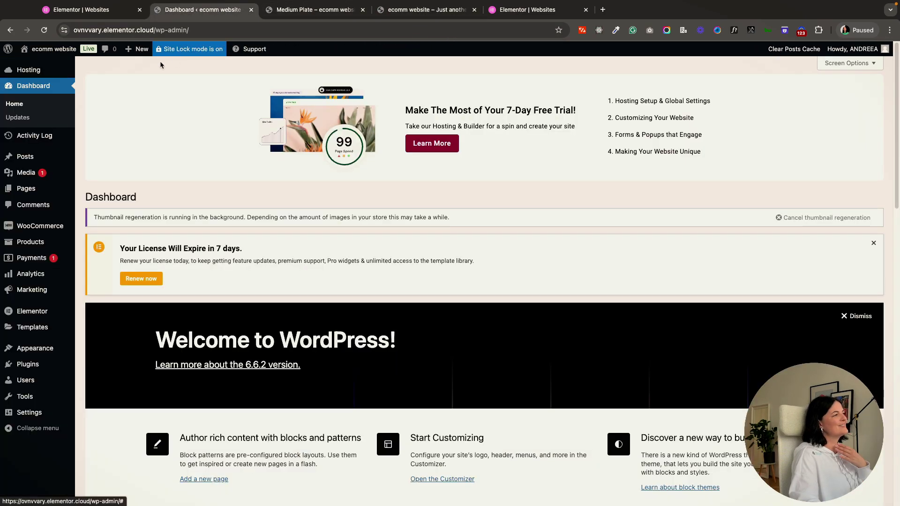
click(300, 11)
click(398, 14)
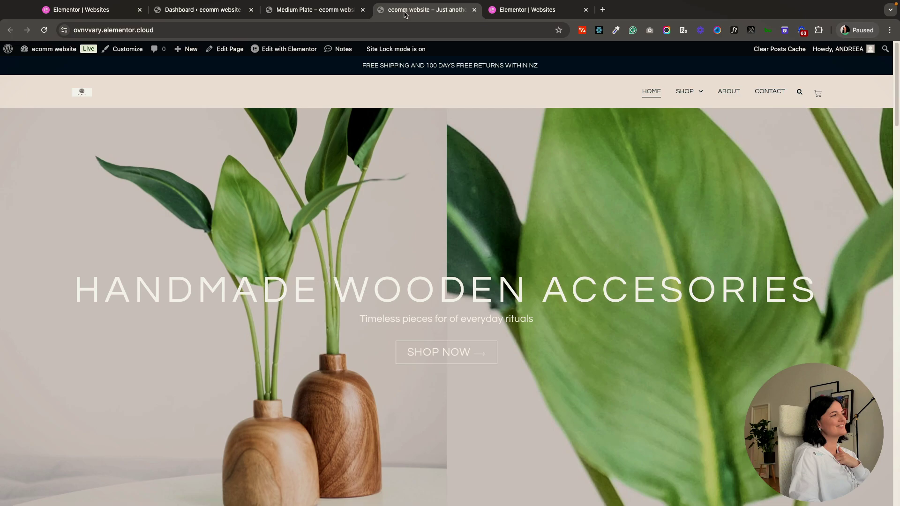
Open the site's Header template for editing from the Theme Builder in the WordPress dashboard
click(293, 10)
click(214, 12)
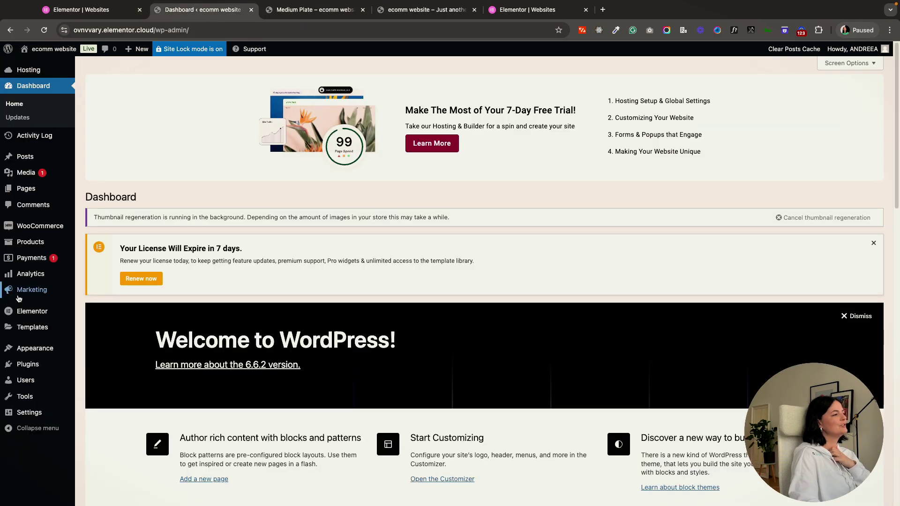
mouse_move(57, 327)
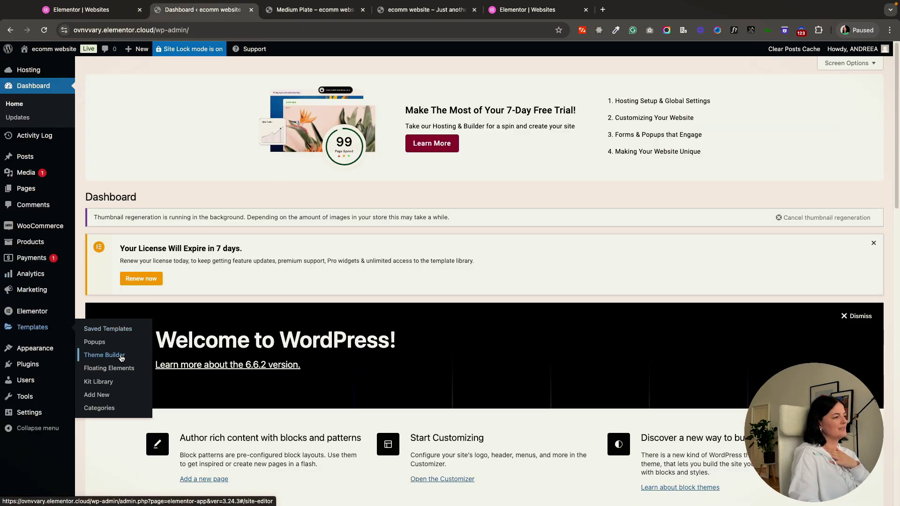
click(104, 355)
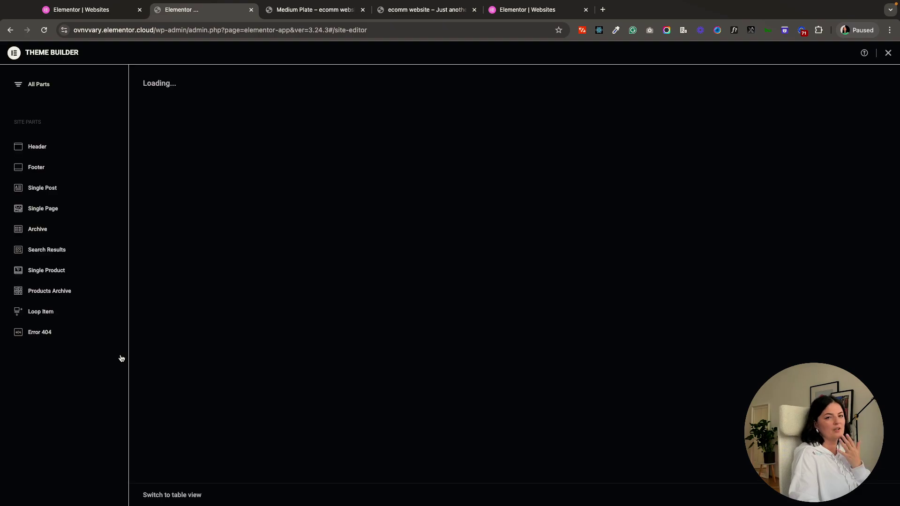
click(694, 194)
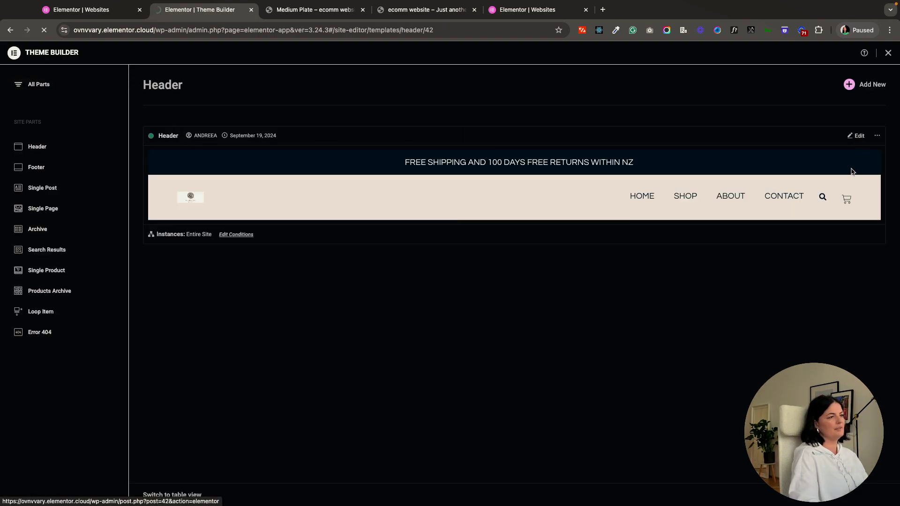
click(858, 135)
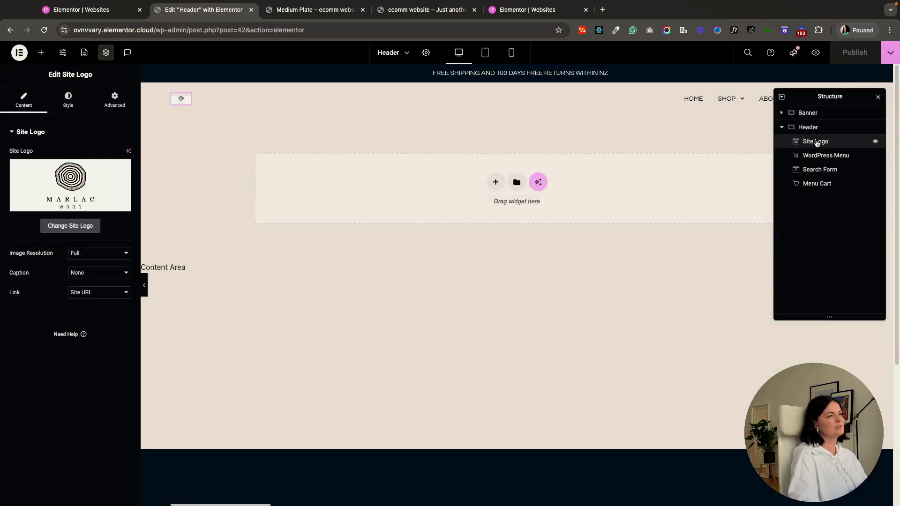
Set the height of the header's Site Logo to 36 px and save the template
click(65, 102)
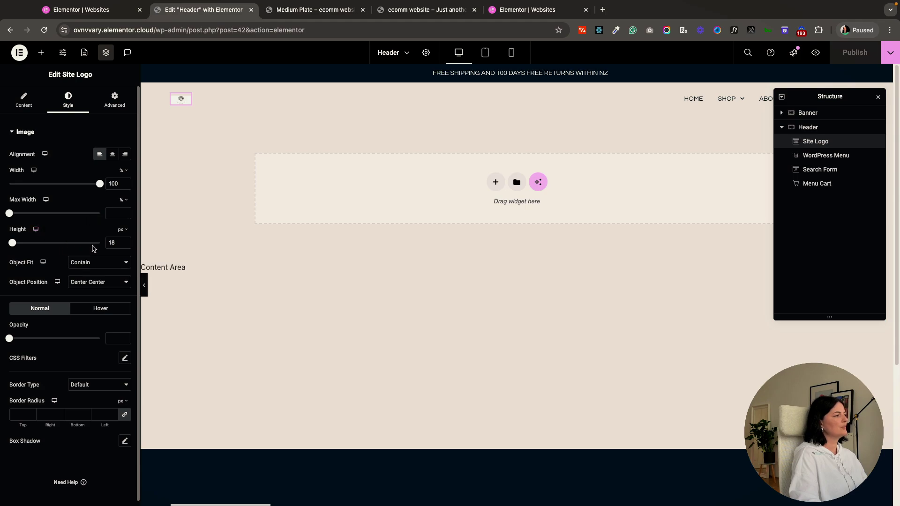
drag(13, 243, 17, 246)
key(ctrl+s)
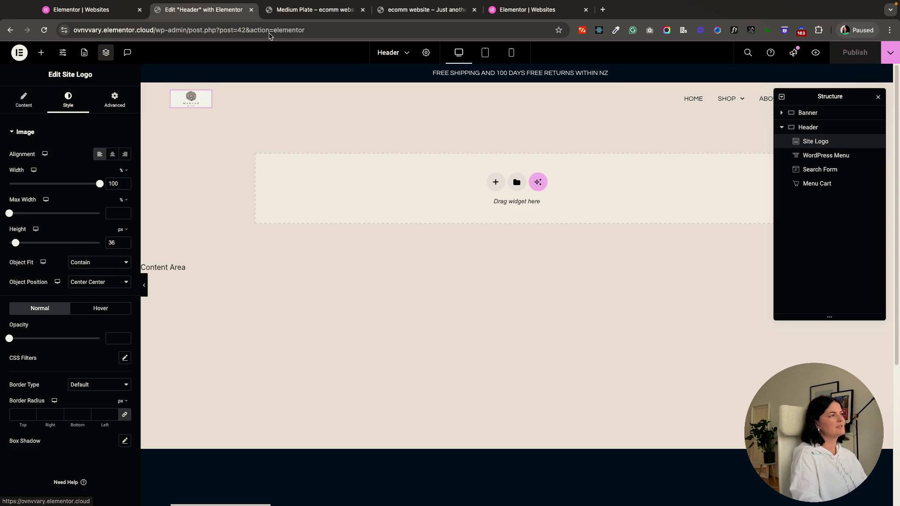
Reload the live Medium Plate product page and follow its header logo to the home page to check the resized logo
click(323, 10)
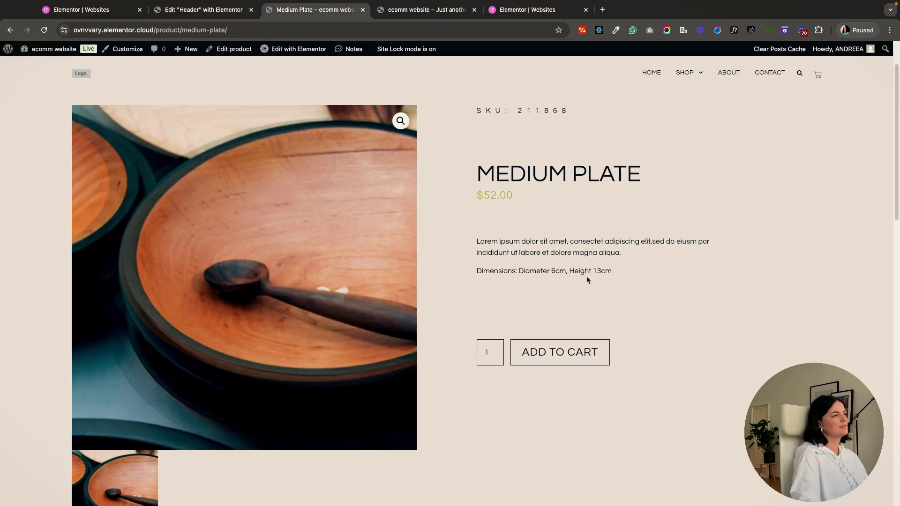
key(ctrl+r)
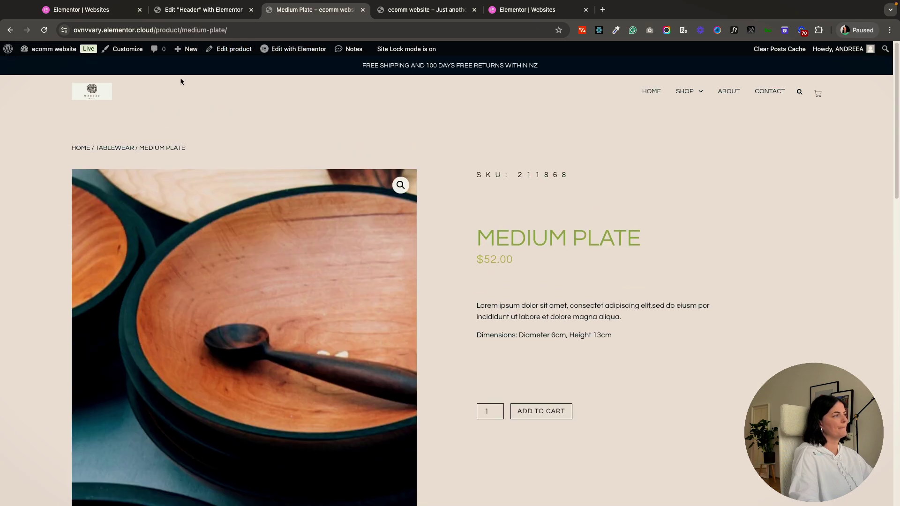
click(92, 92)
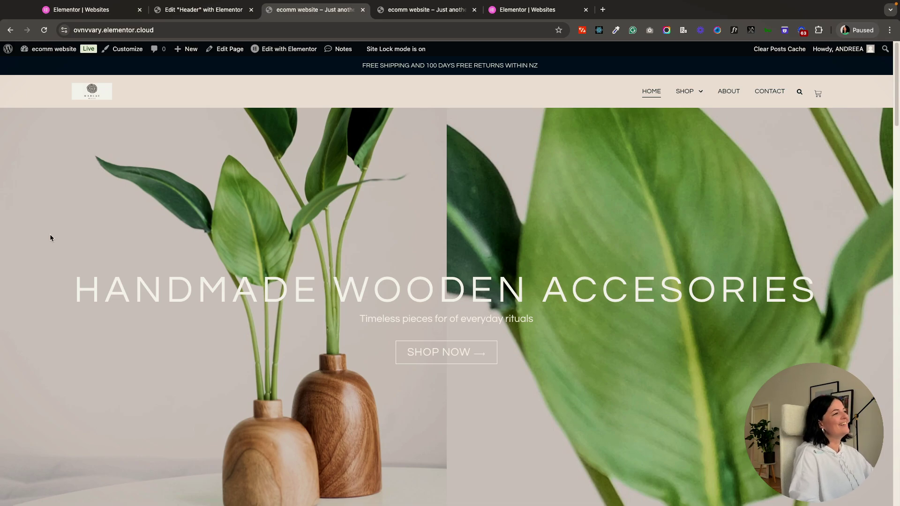
Exit the Header template to WordPress and open the Home page not marked as Front Page in the Elementor editor
key(ctrl+shift+Tab)
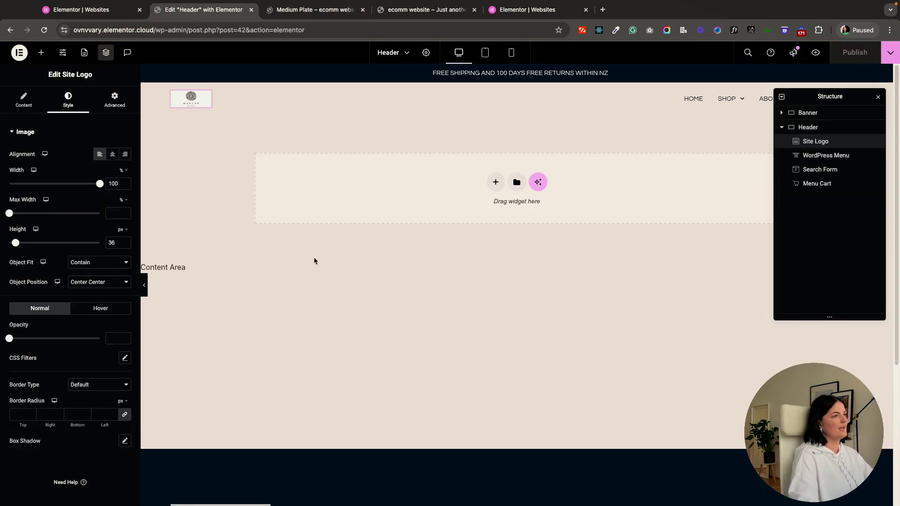
click(20, 52)
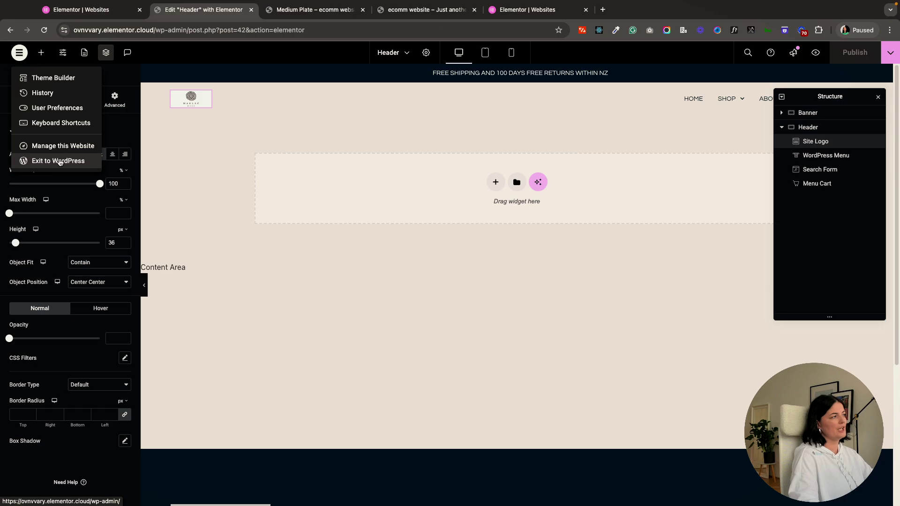
click(59, 160)
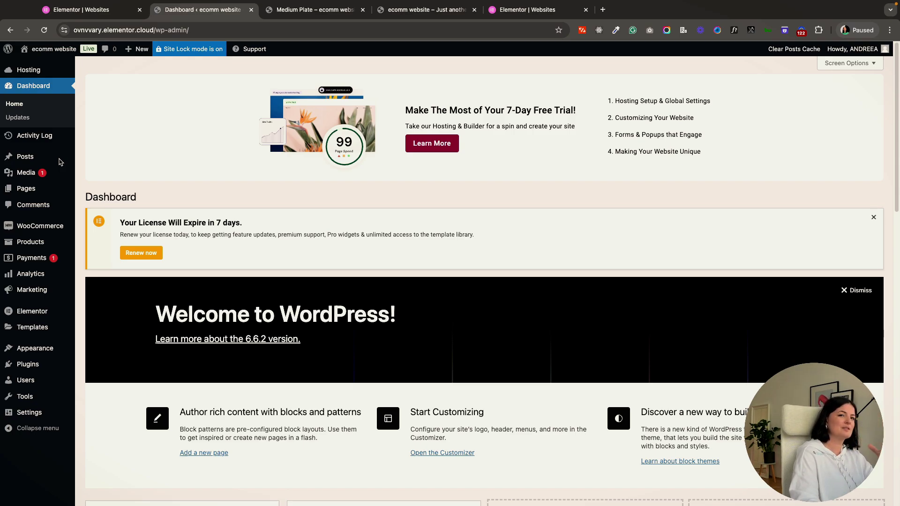
click(32, 189)
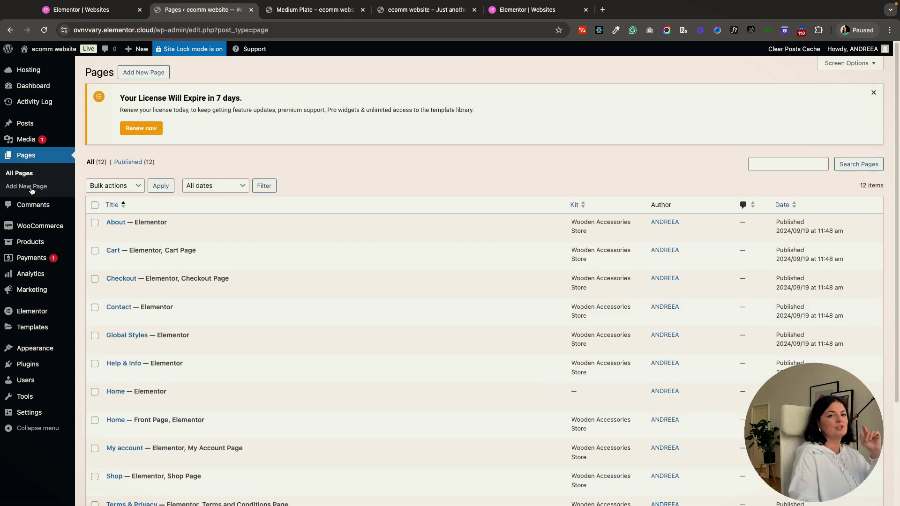
mouse_move(185, 392)
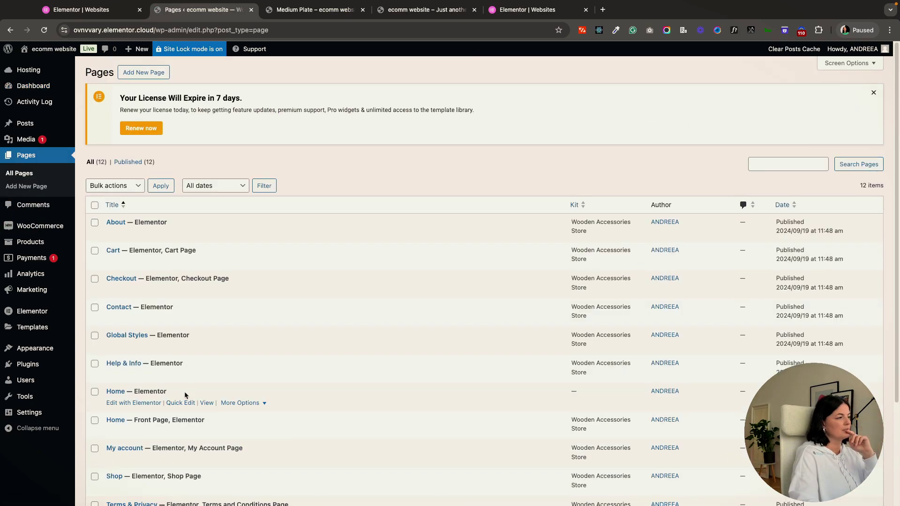
click(130, 407)
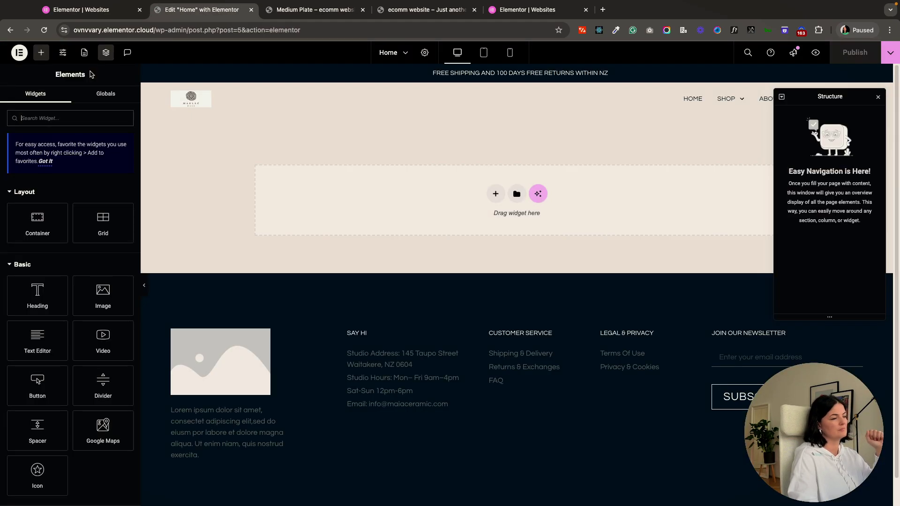
Set the Primary global font size to 4,5 rem in Site Settings, save the changes and close the settings
click(63, 54)
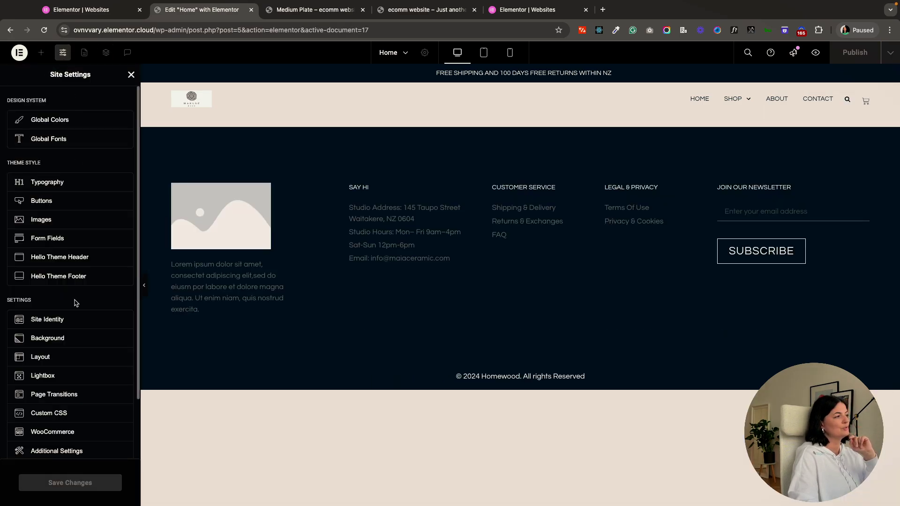
click(54, 143)
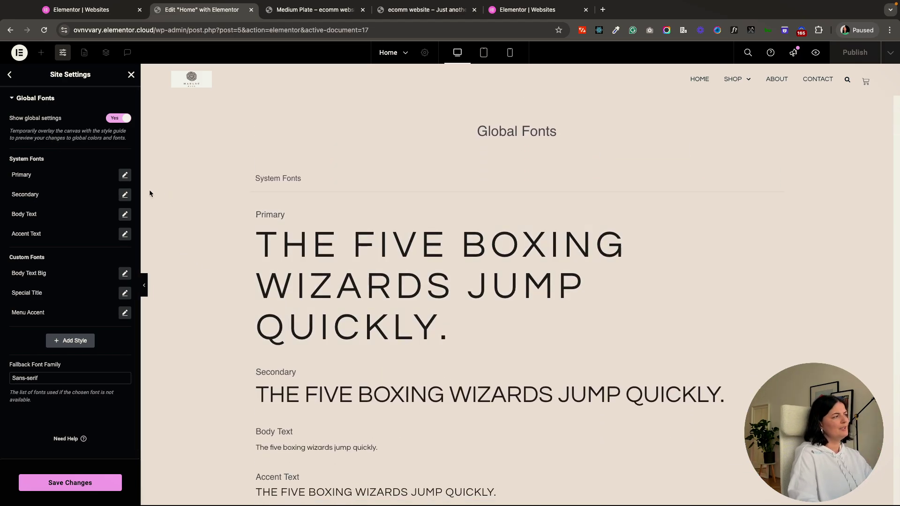
click(125, 175)
mouse_move(116, 240)
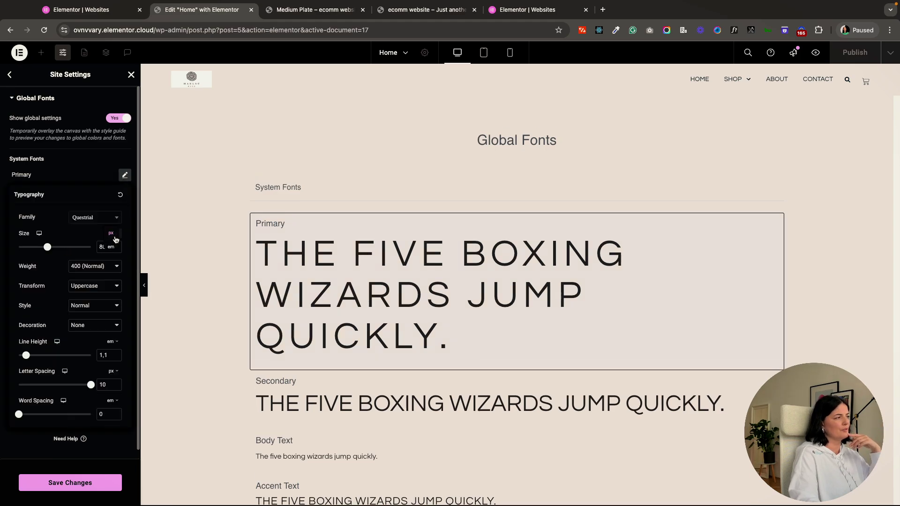
click(111, 261)
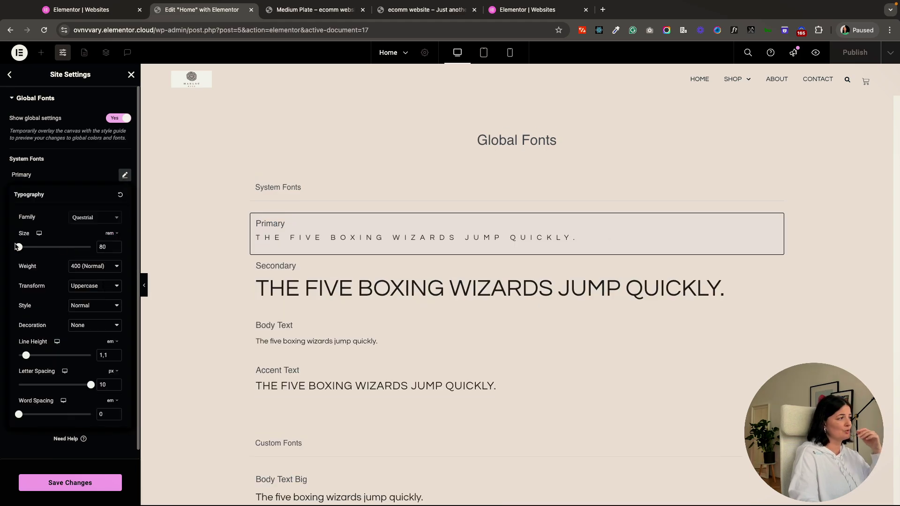
drag(18, 247, 36, 250)
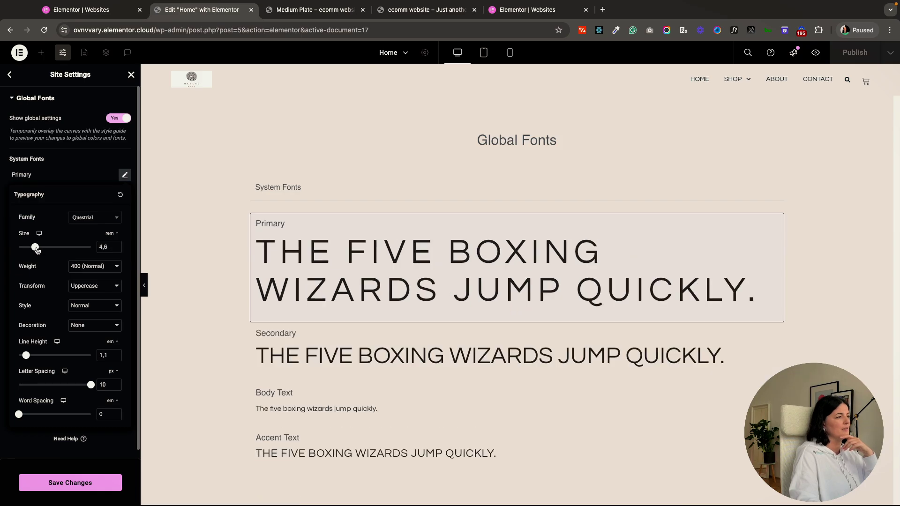
click(115, 249)
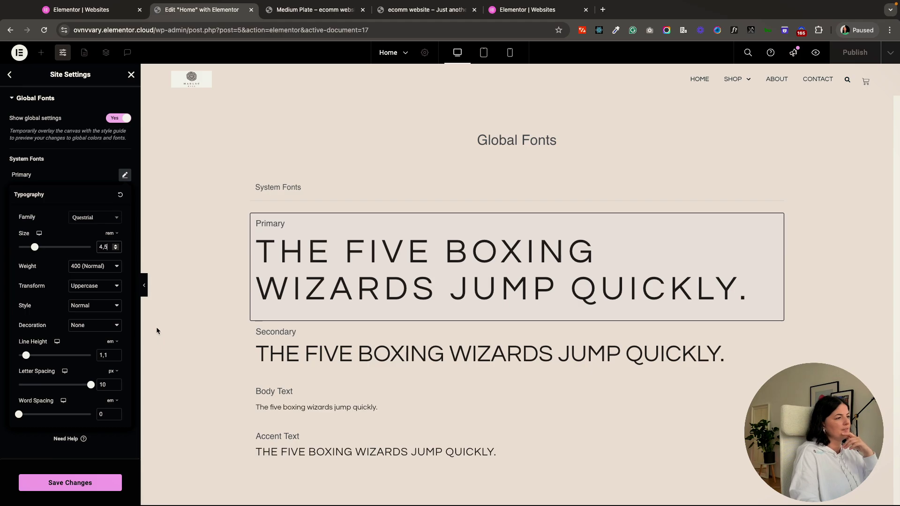
click(81, 484)
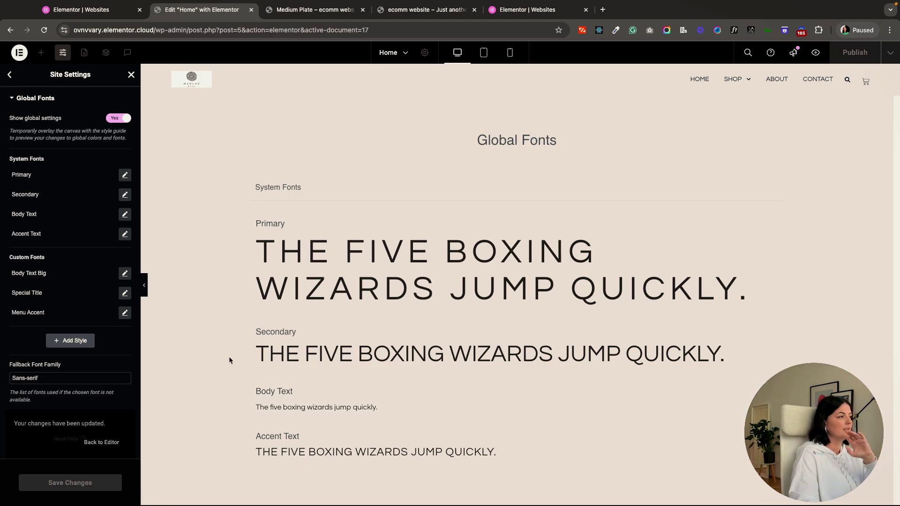
click(131, 75)
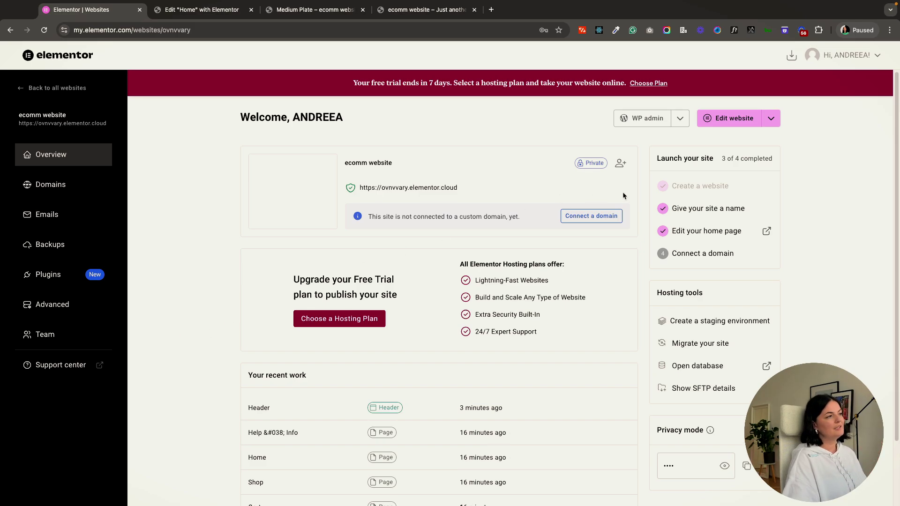
Open the option to connect a custom domain from the site's hosting overview
click(590, 220)
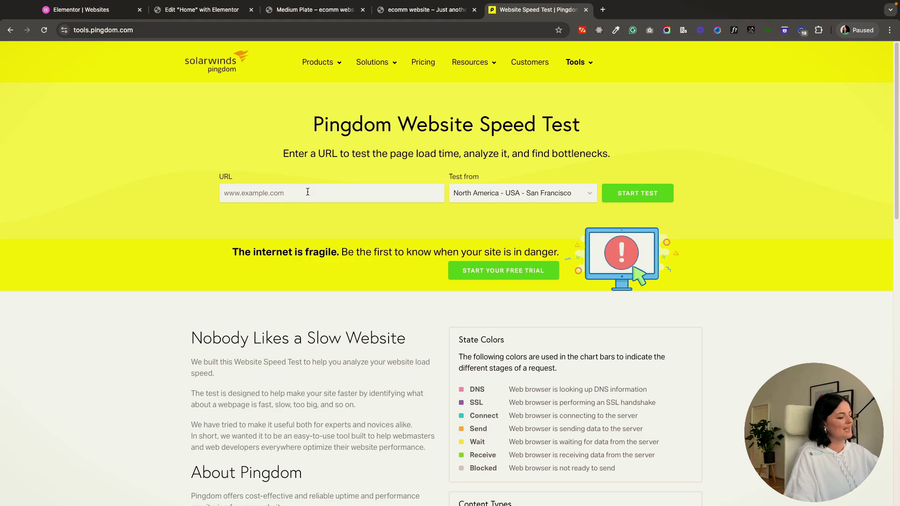
text(https://ovnvvary.elementor.cloud/)
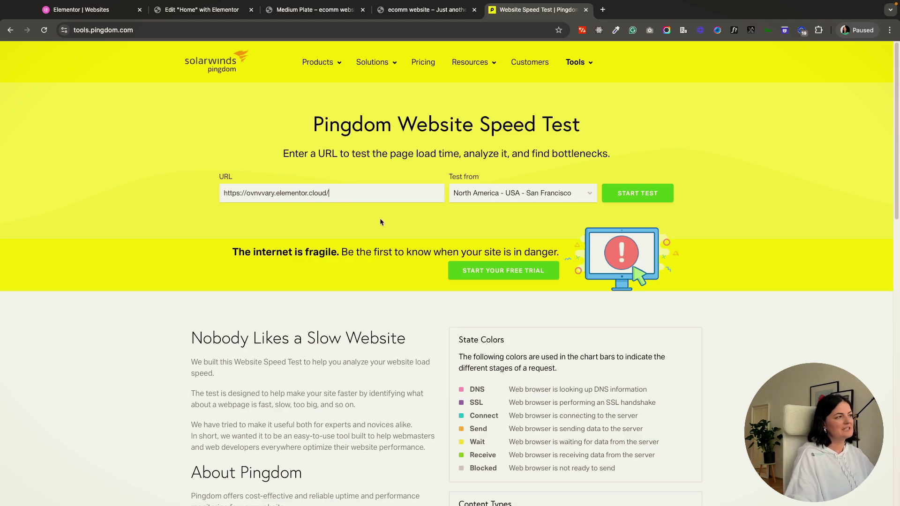
click(488, 199)
click(492, 230)
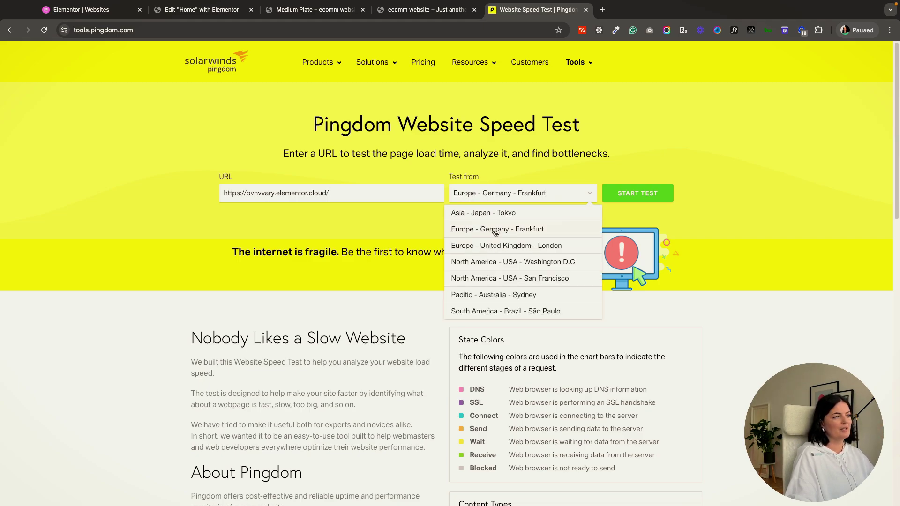
click(495, 231)
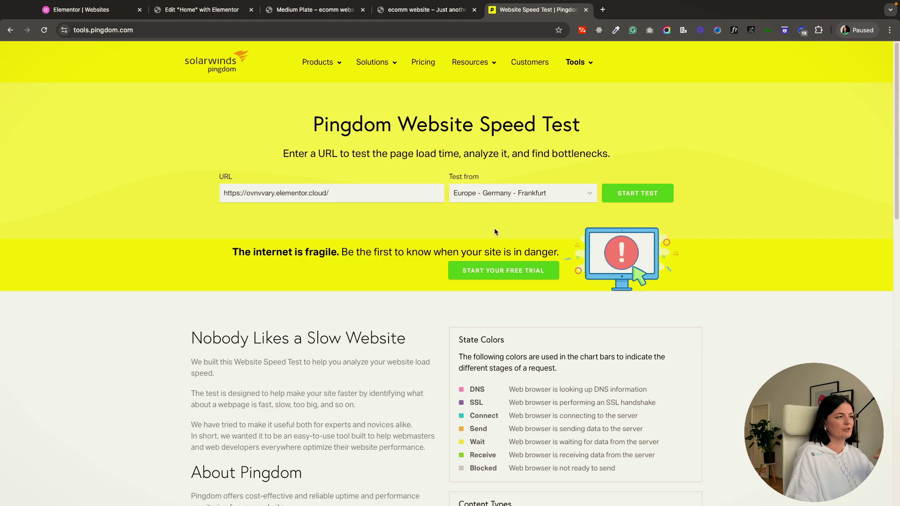
click(638, 199)
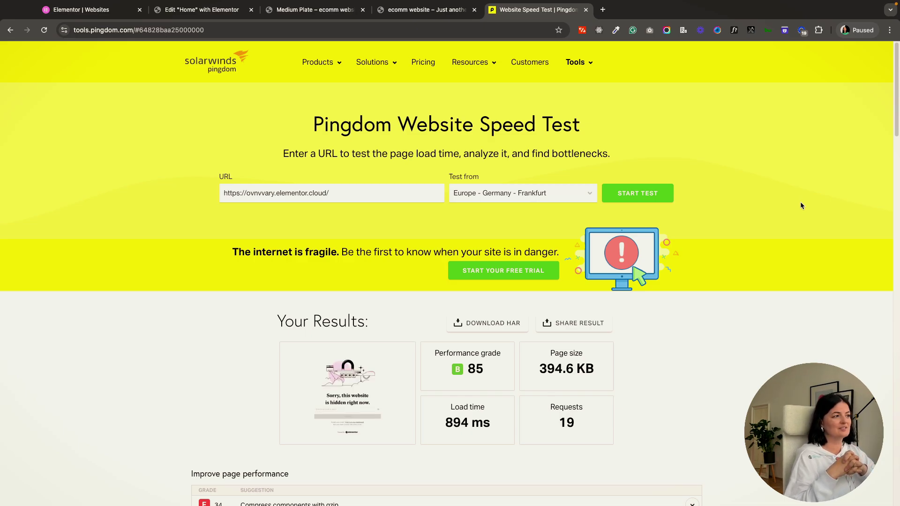
scroll(707, 289, down, 5)
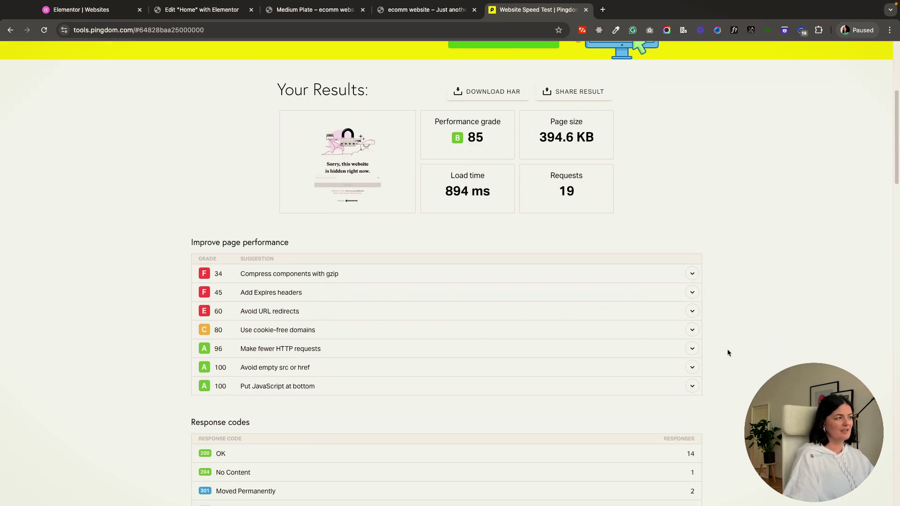
scroll(731, 349, down, 2)
scroll(733, 350, down, 2)
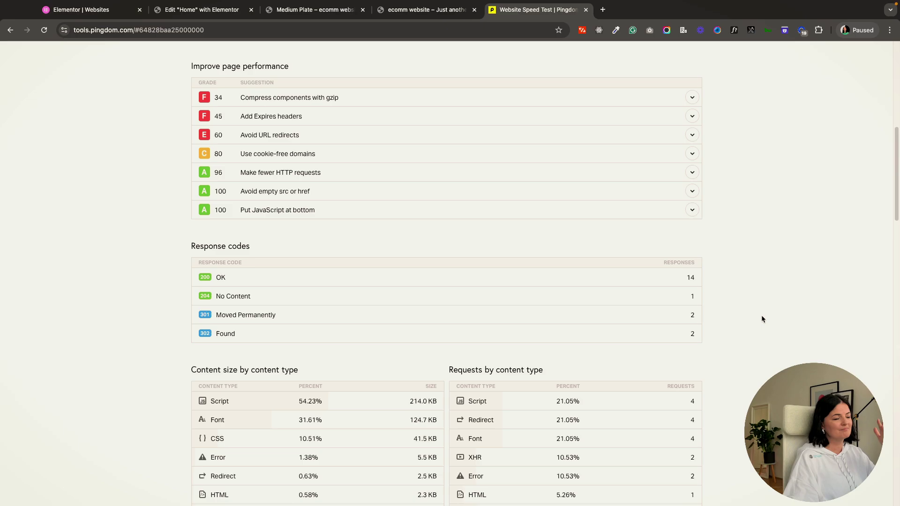
scroll(762, 319, up, 9)
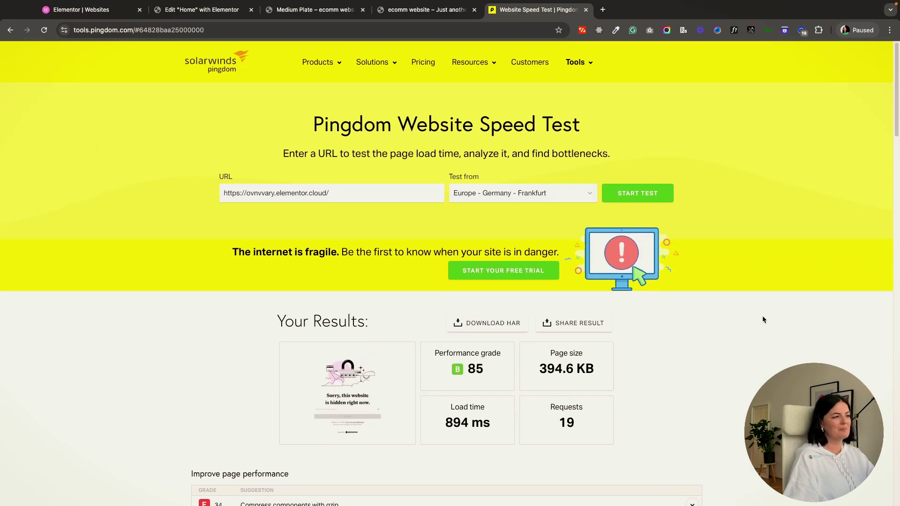